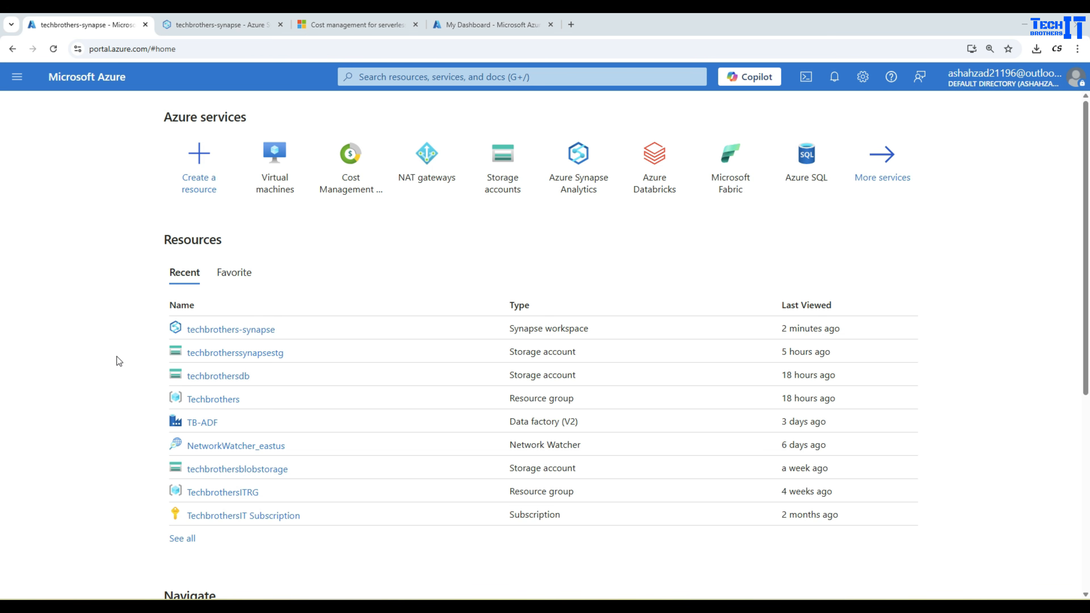
# Open the techbrothers-synapse workspace and launch it in Synapse Studio.
pyautogui.click(205, 330)
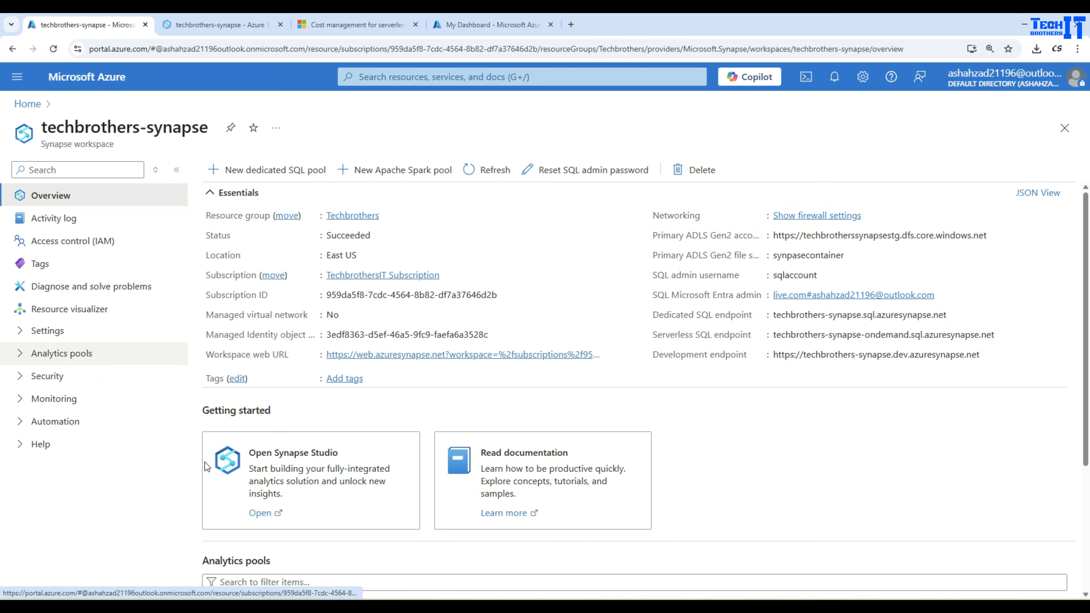
pyautogui.click(260, 513)
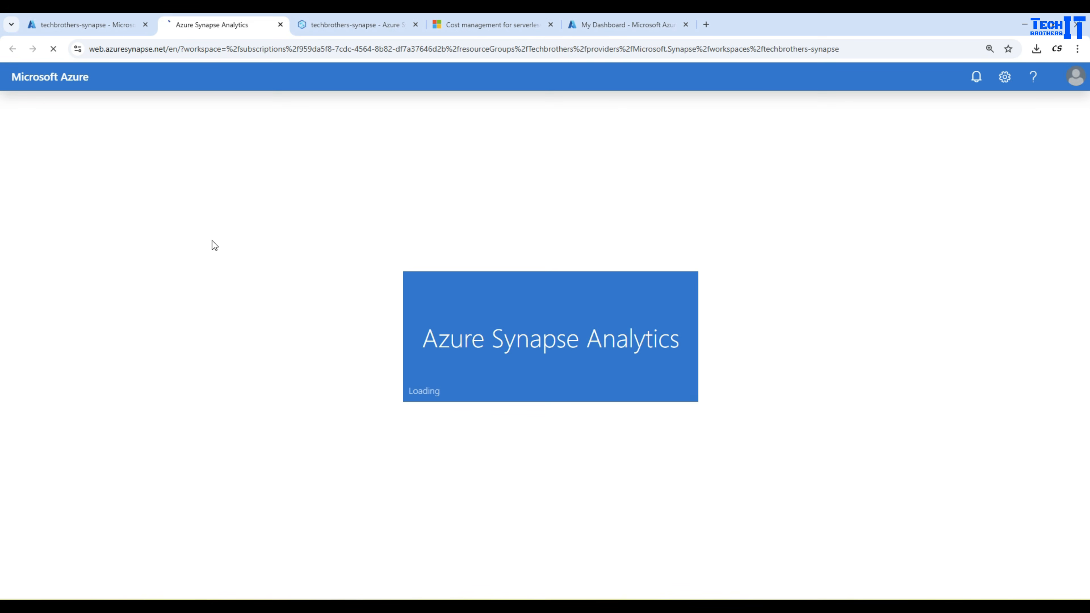
pyautogui.click(397, 26)
pyautogui.click(415, 25)
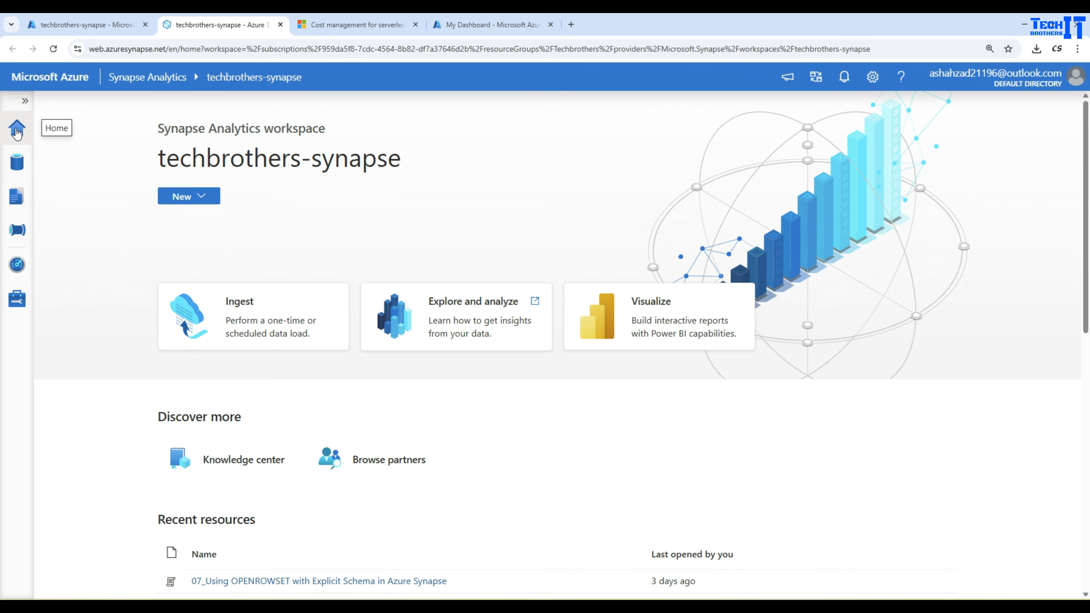
# Create a new SQL script in the Develop hub.
pyautogui.click(18, 169)
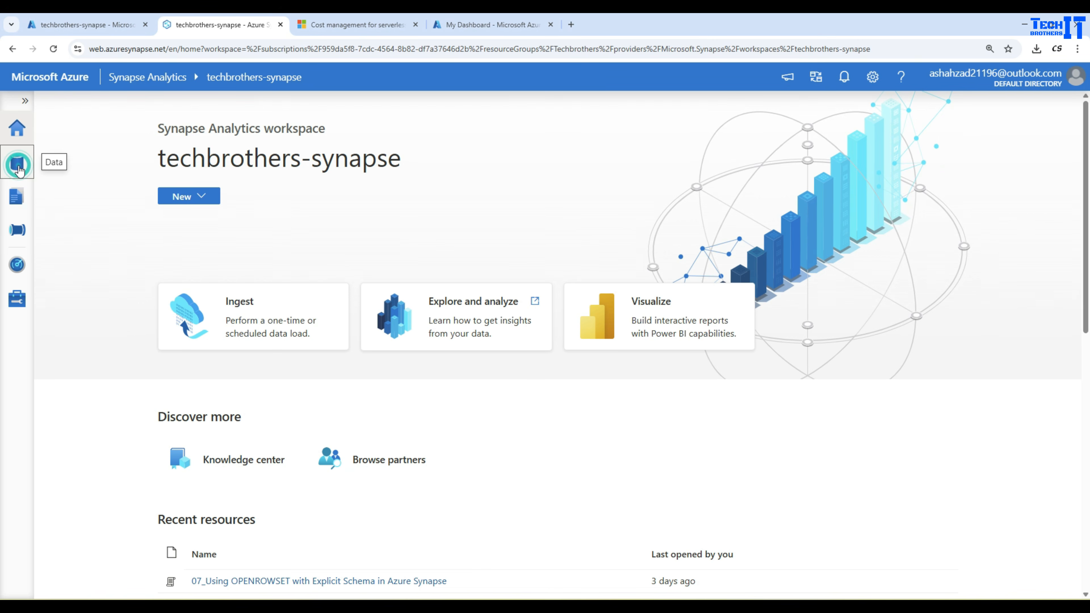
pyautogui.click(17, 204)
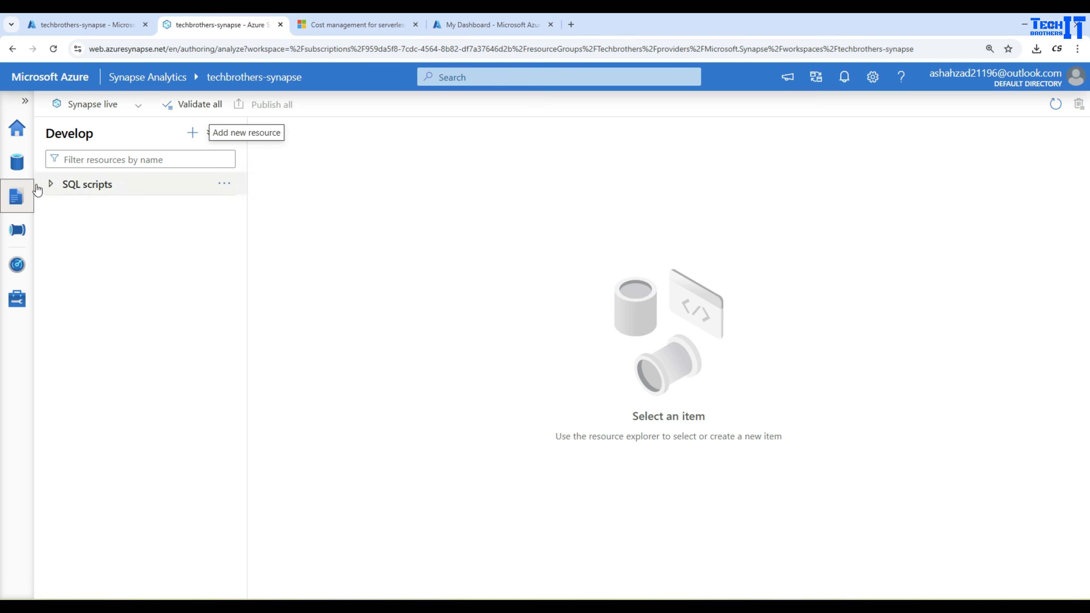
pyautogui.click(193, 133)
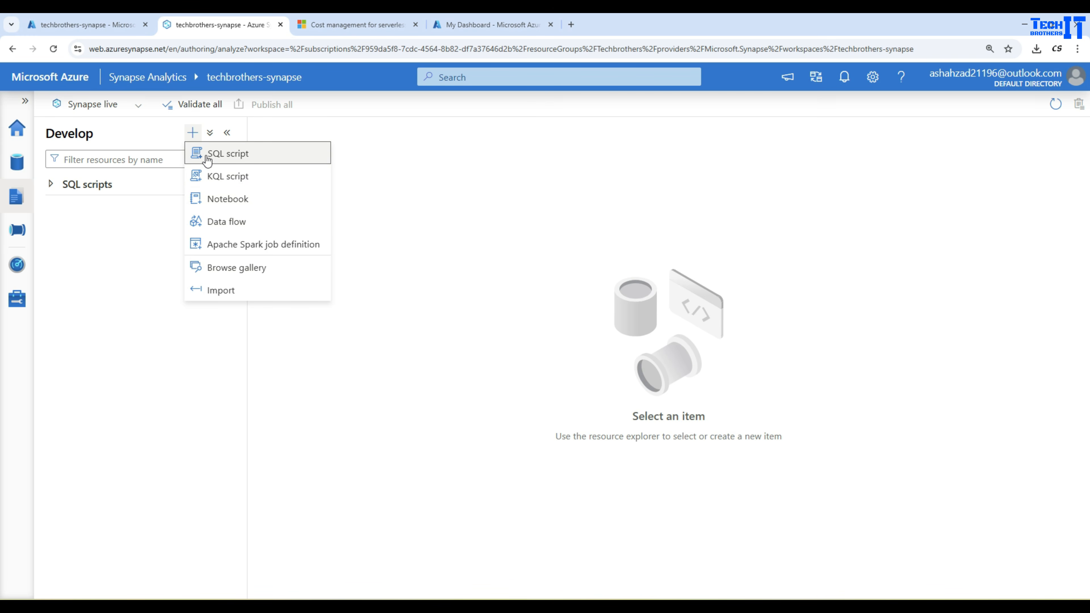
pyautogui.click(217, 155)
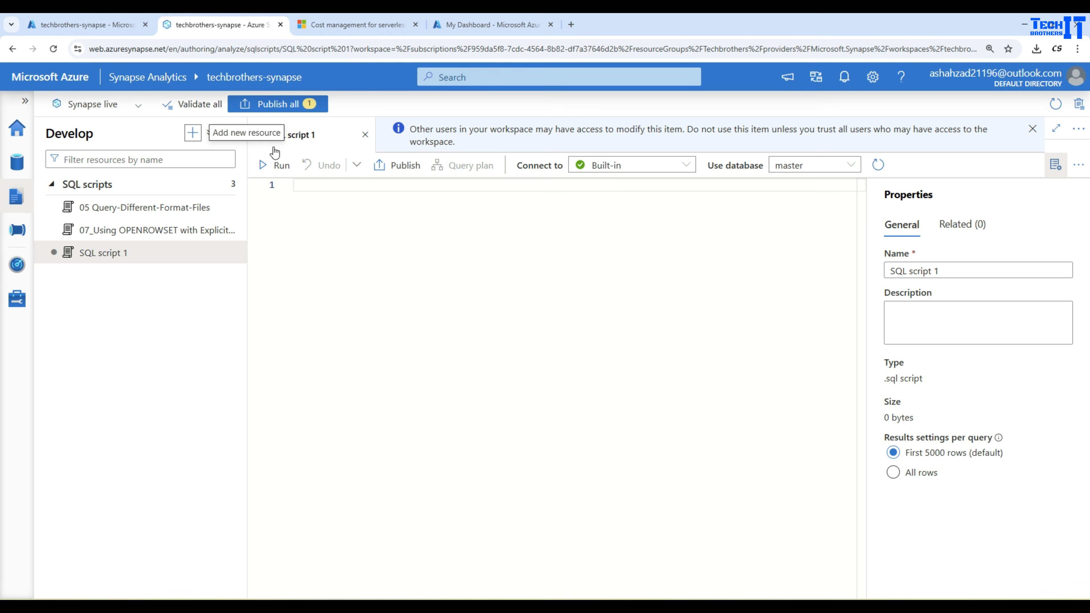
pyautogui.click(331, 216)
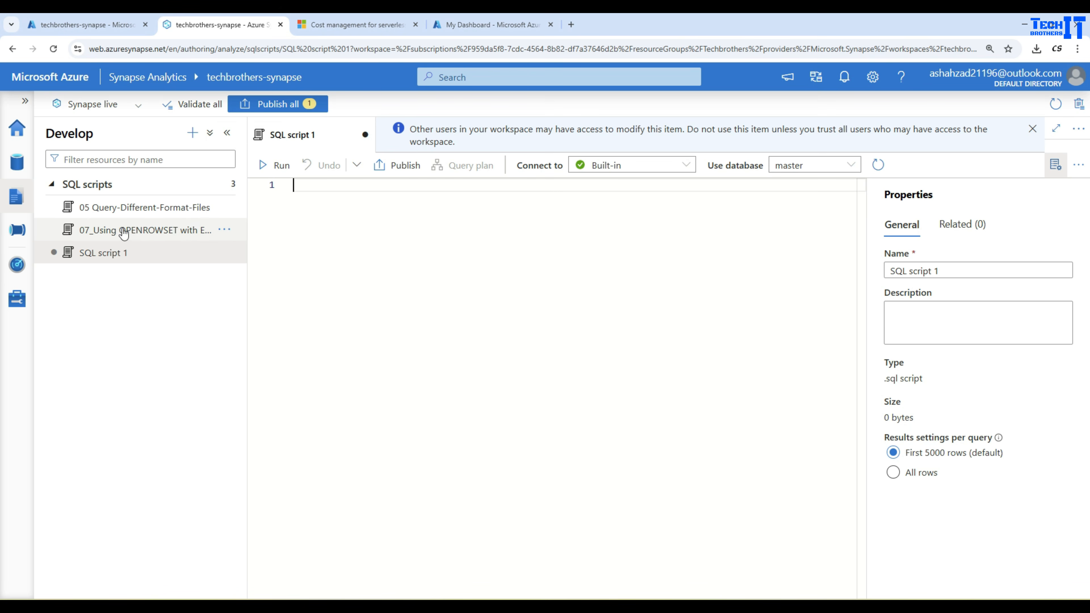
# Browse the external tables of the TechDB database in the Data hub.
pyautogui.click(24, 169)
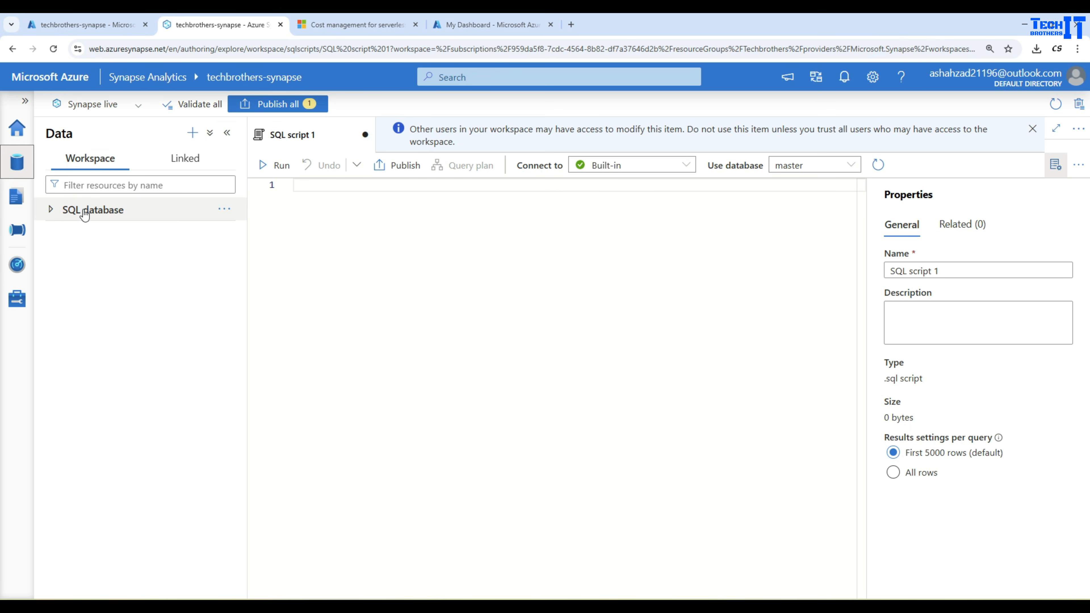
pyautogui.click(56, 232)
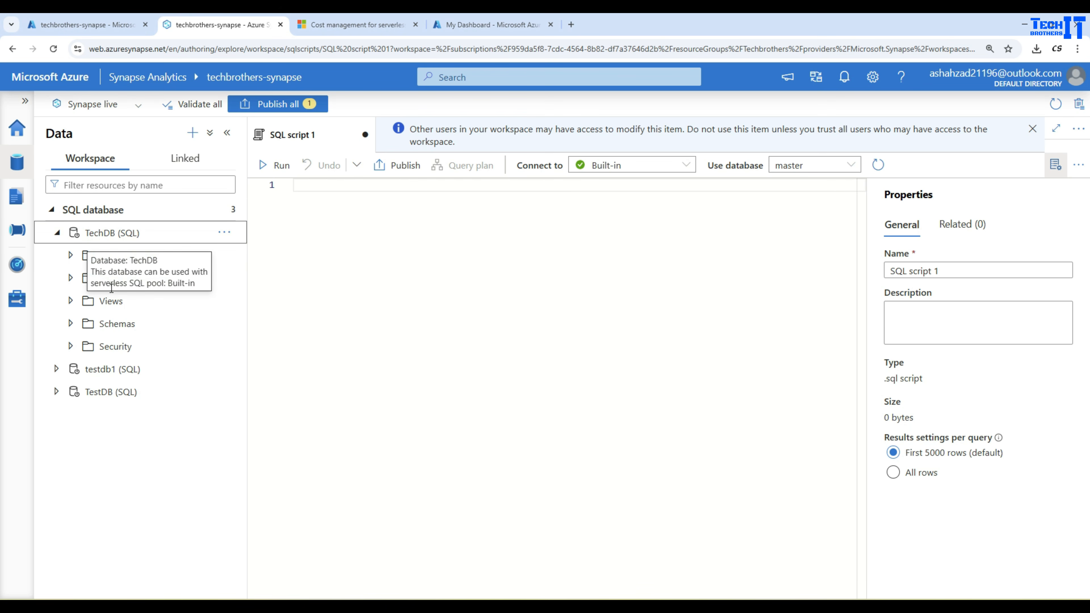
pyautogui.click(70, 255)
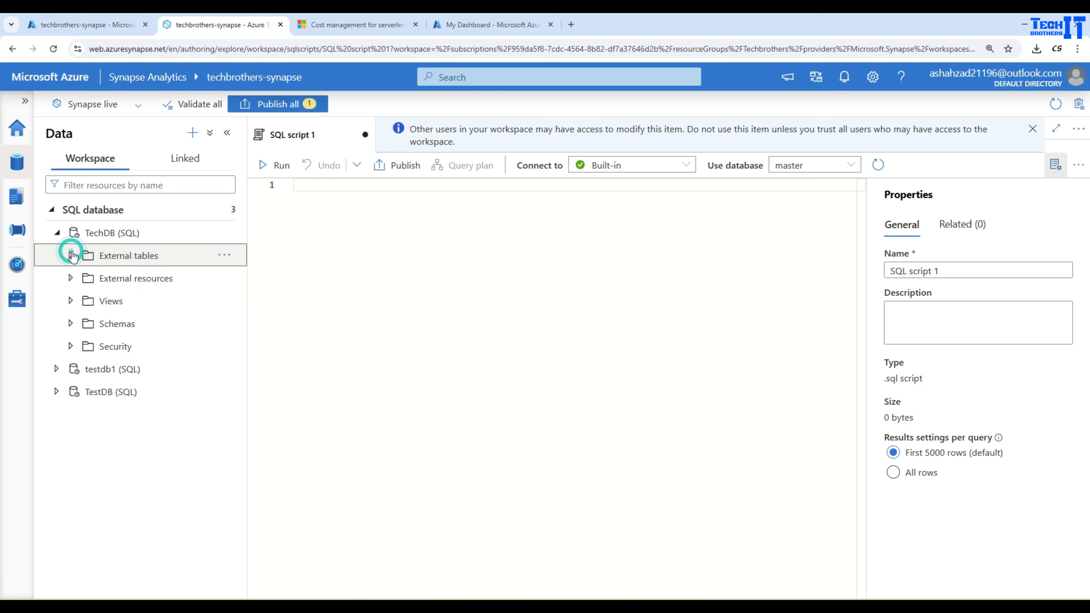
pyautogui.click(370, 238)
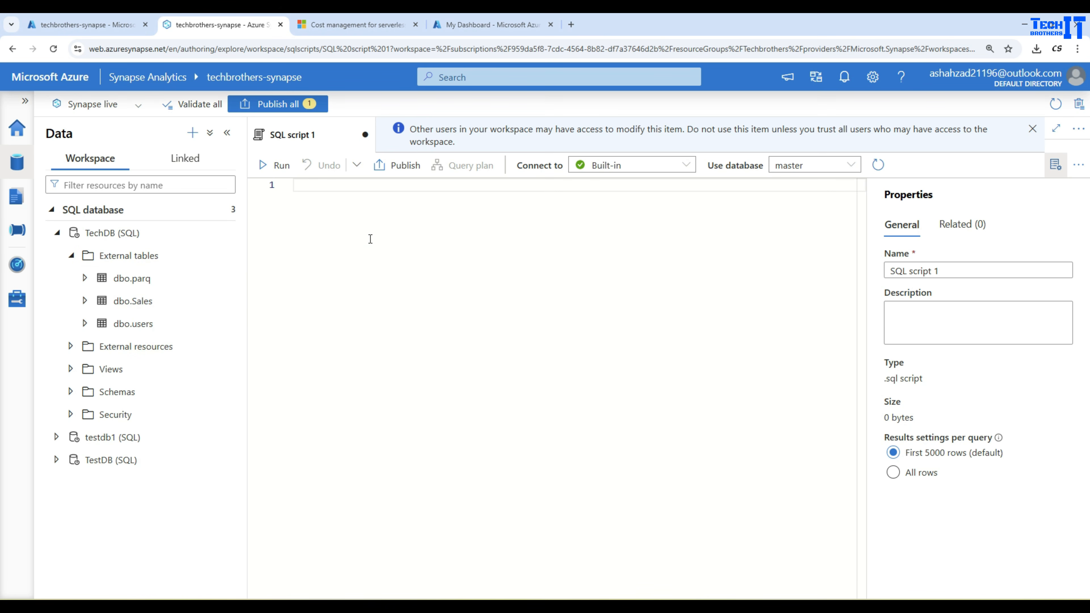
# Write the query Select * from dbo.Sales in the script editor.
pyautogui.write('Select * from dbo.')
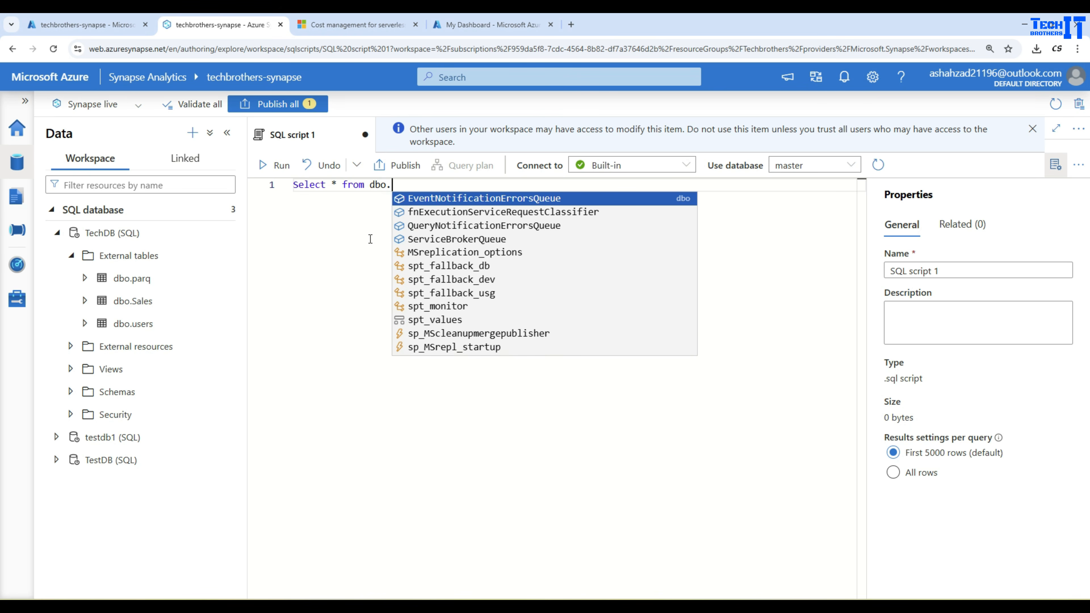
pyautogui.write('Sales')
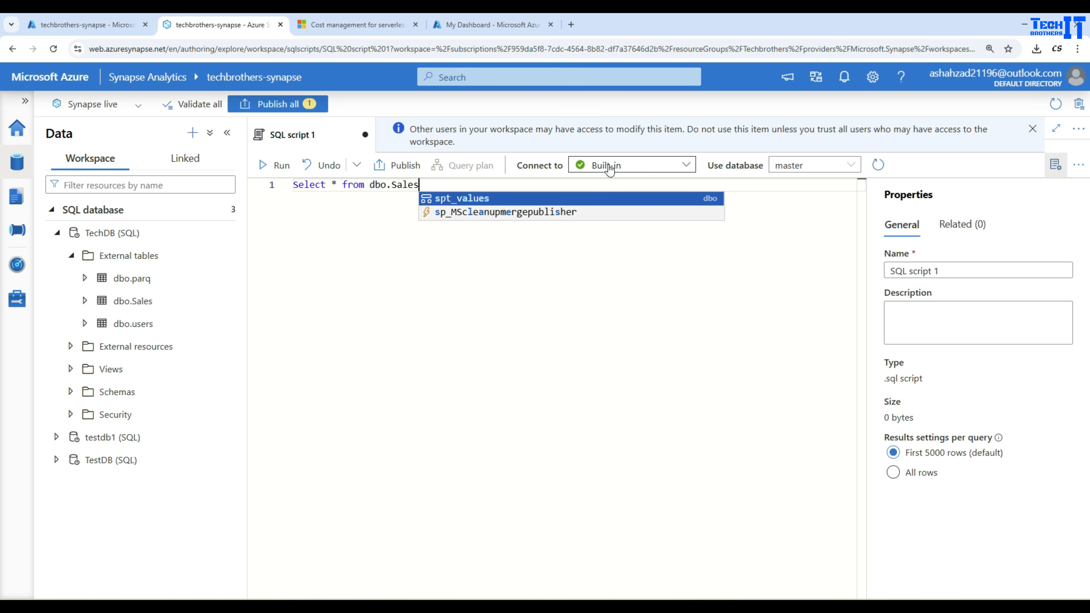
pyautogui.press('Escape')
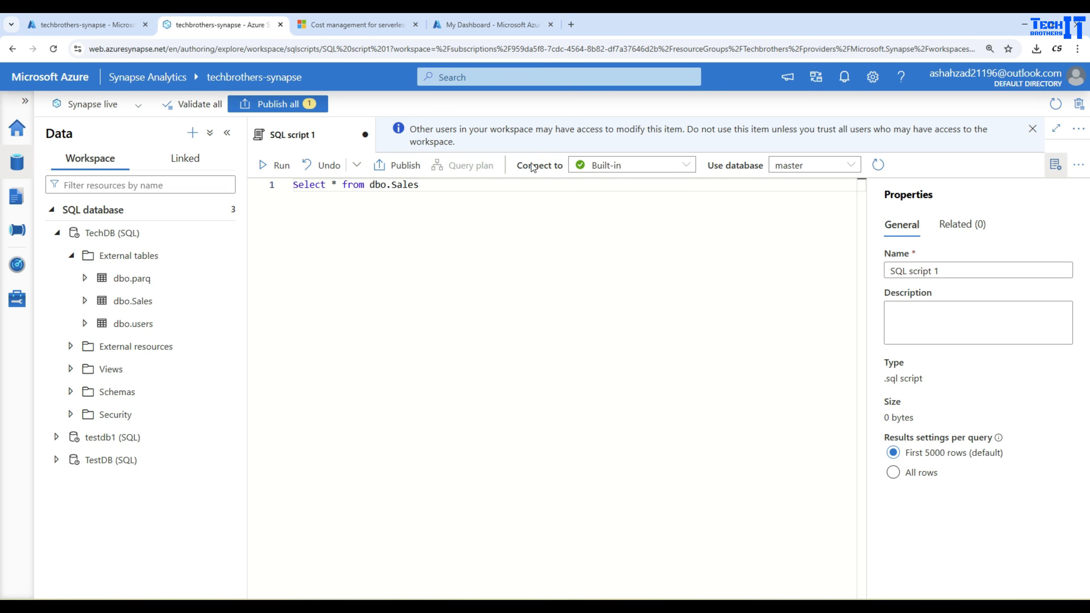
# Run the query on the Built-in pool using the TechDB database, hiding the properties pane.
pyautogui.click(596, 166)
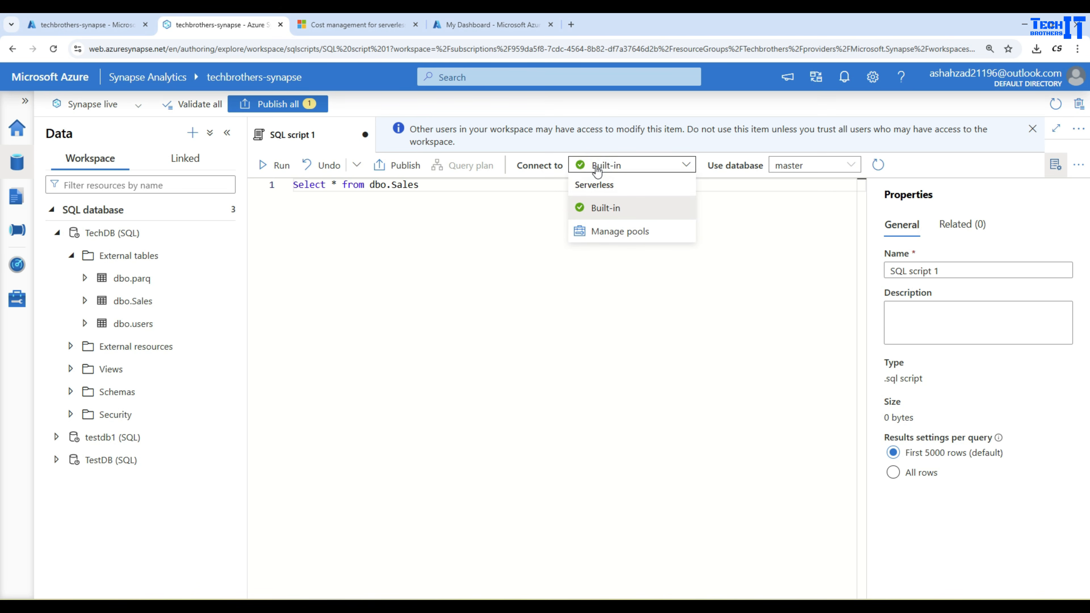
pyautogui.click(603, 211)
pyautogui.click(811, 165)
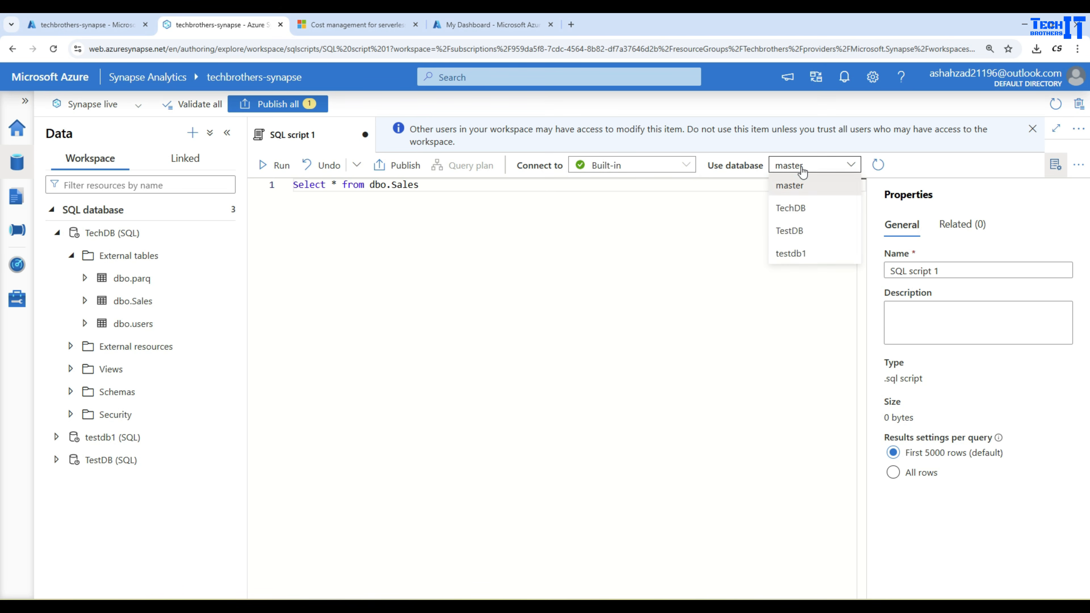
pyautogui.click(802, 216)
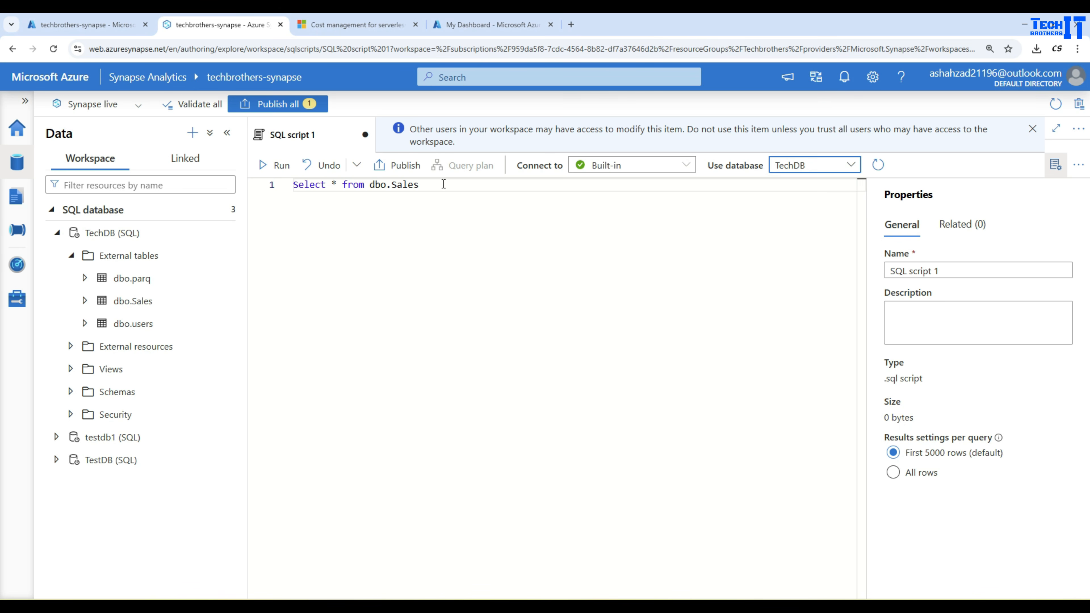
pyautogui.click(1055, 170)
pyautogui.click(283, 171)
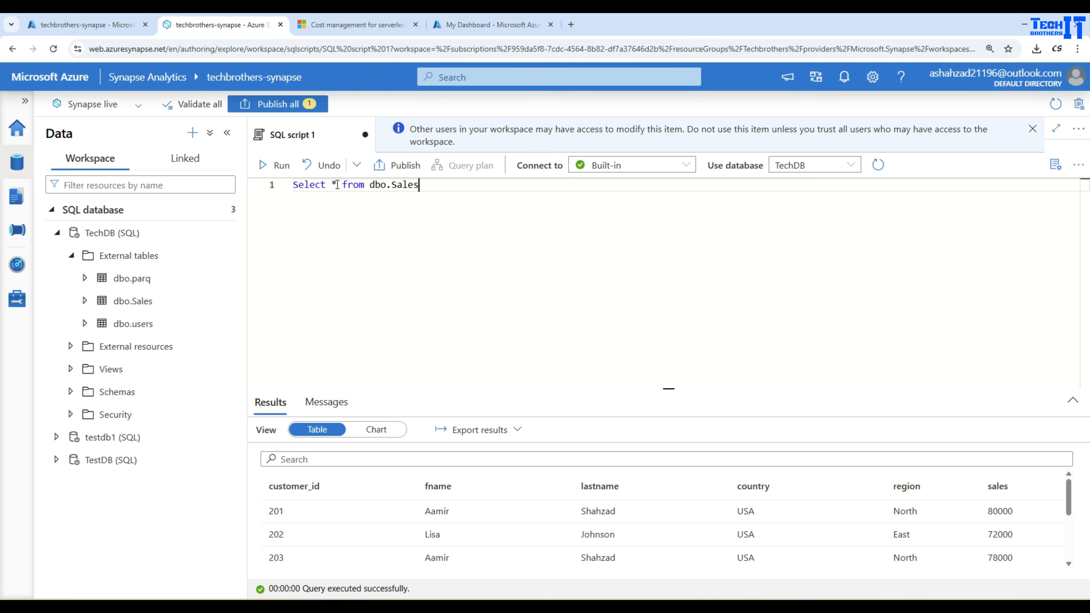
# Publish the script and return to the Develop hub.
pyautogui.click(491, 224)
pyautogui.click(390, 170)
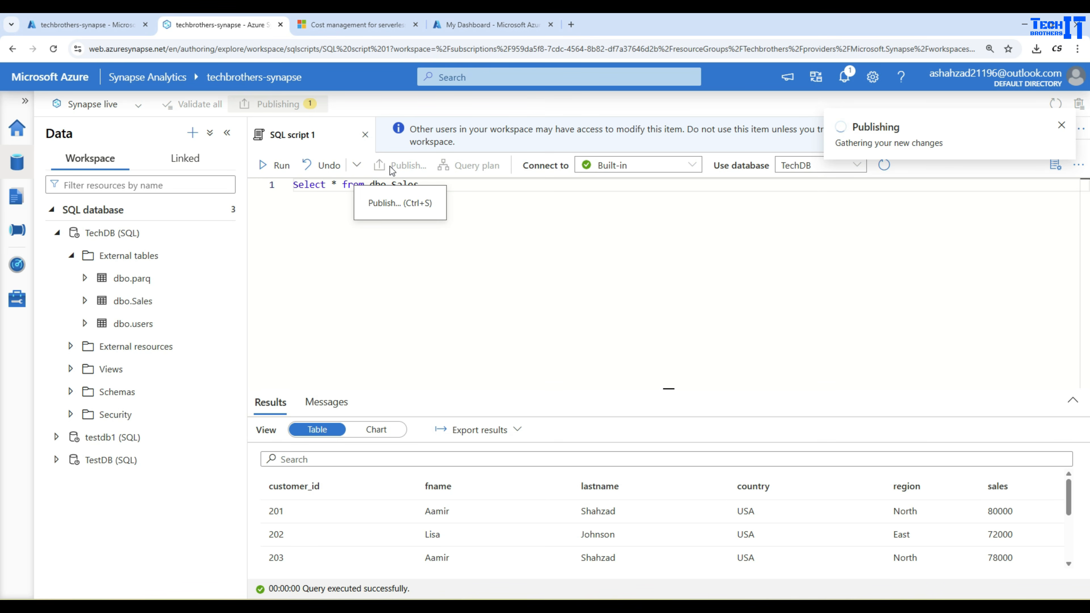
pyautogui.click(52, 210)
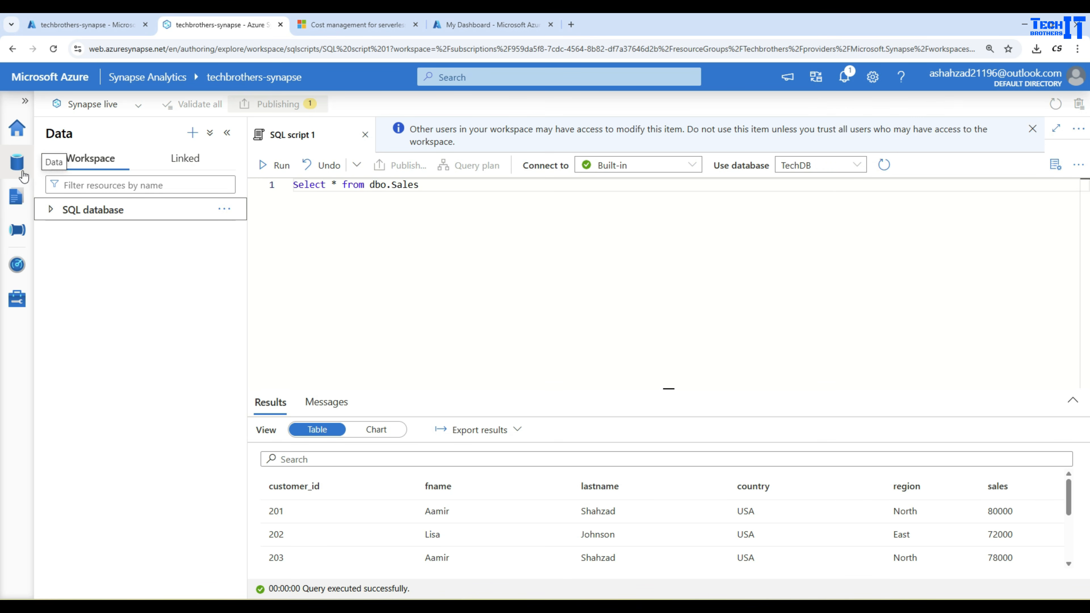
pyautogui.click(16, 202)
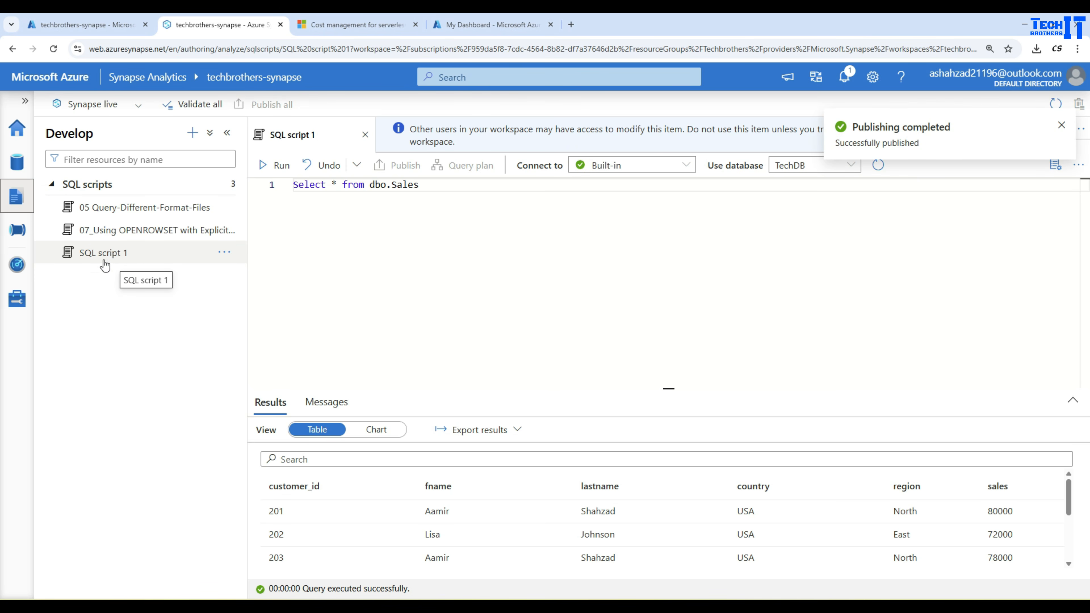
# Close and reopen SQL script 1, then rename it to SalesQuery.
pyautogui.click(366, 135)
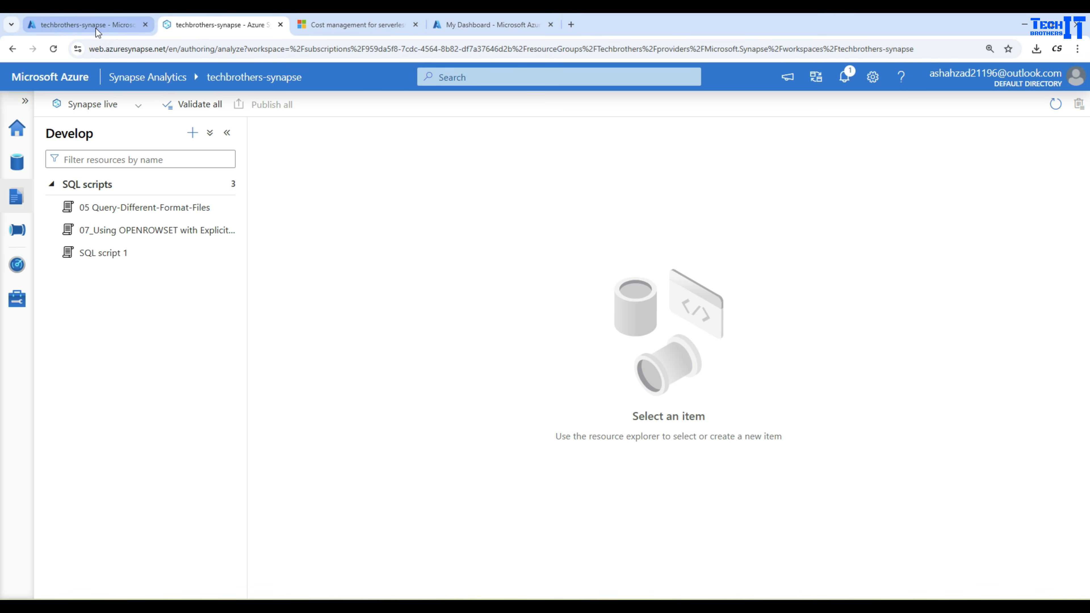
pyautogui.click(114, 253)
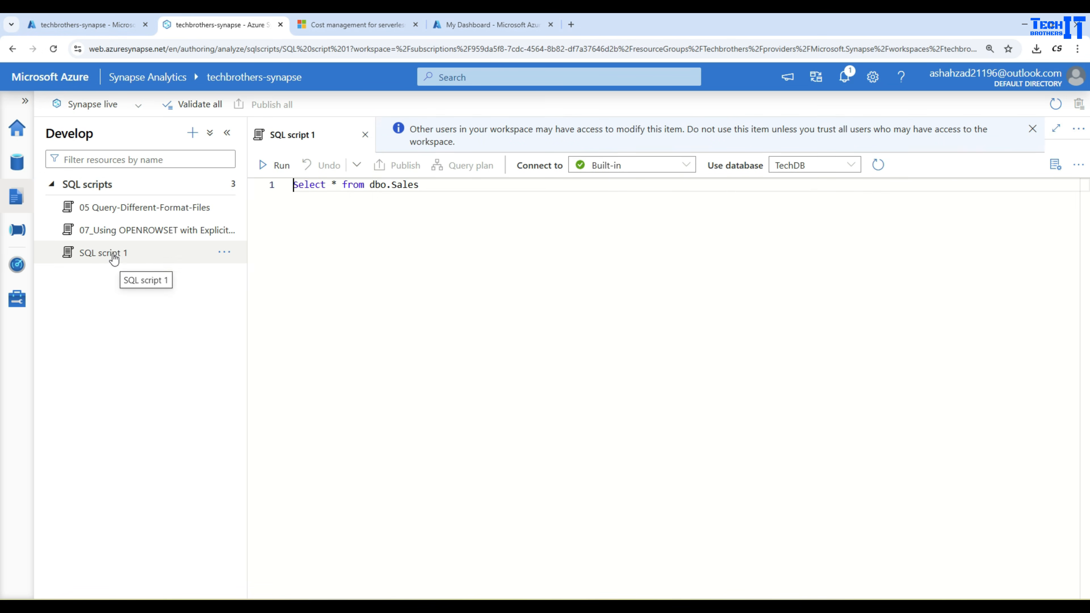
pyautogui.click(222, 253)
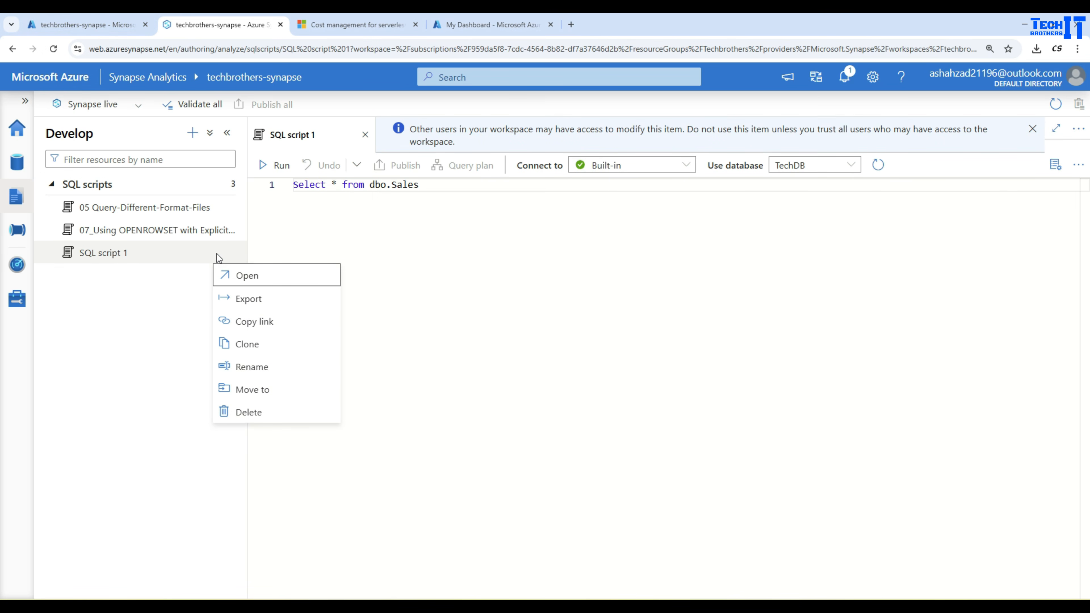
pyautogui.click(253, 368)
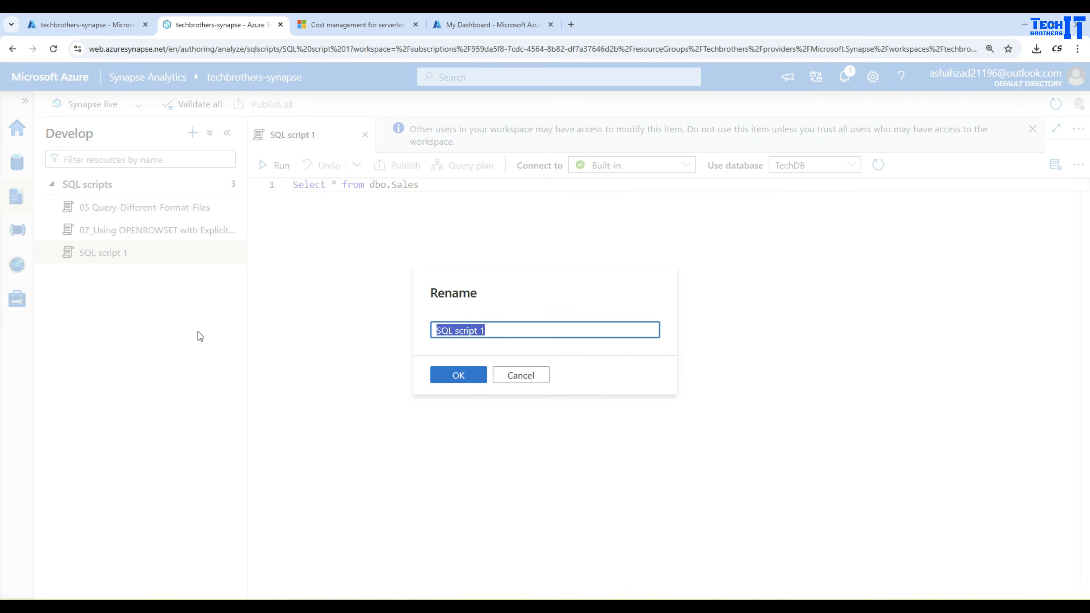
pyautogui.moveTo(490, 332); pyautogui.dragTo(429, 334)
pyautogui.write('SalesQuery')
pyautogui.click(458, 373)
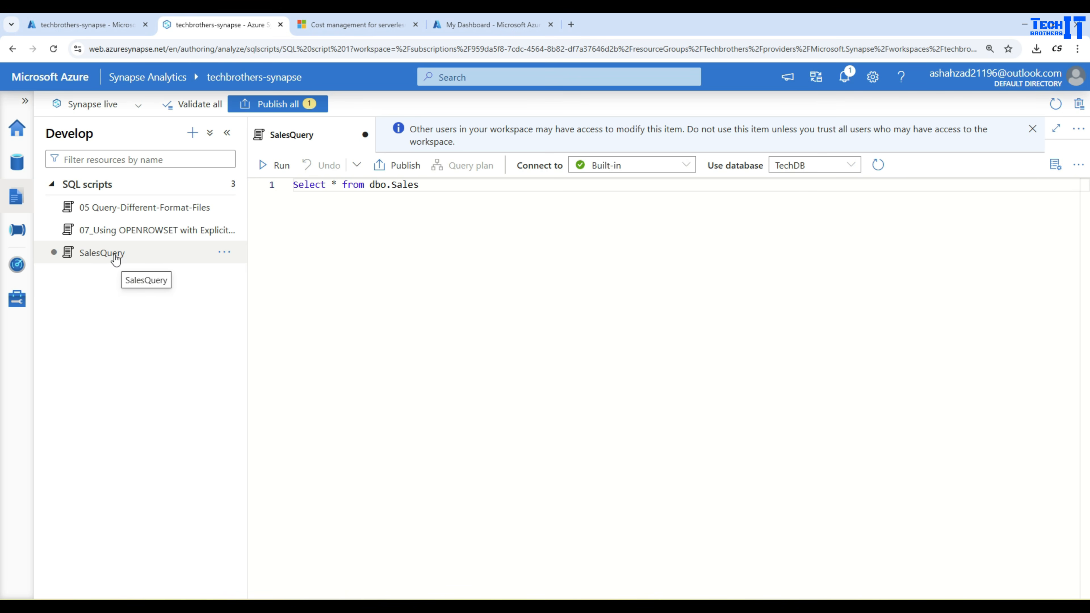
# Publish all pending changes to the live workspace.
pyautogui.click(288, 107)
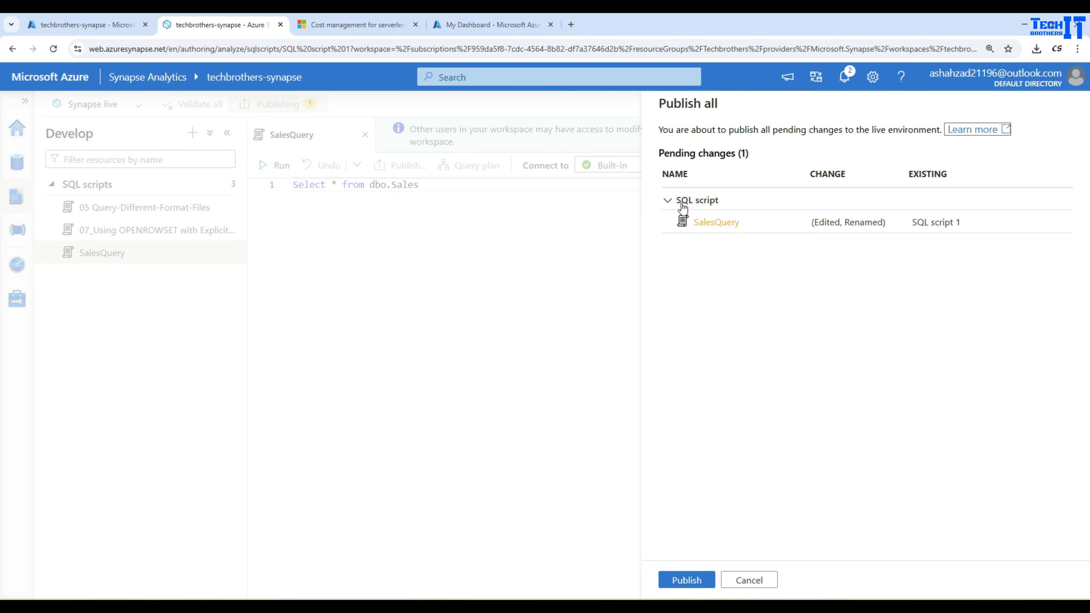
pyautogui.click(687, 580)
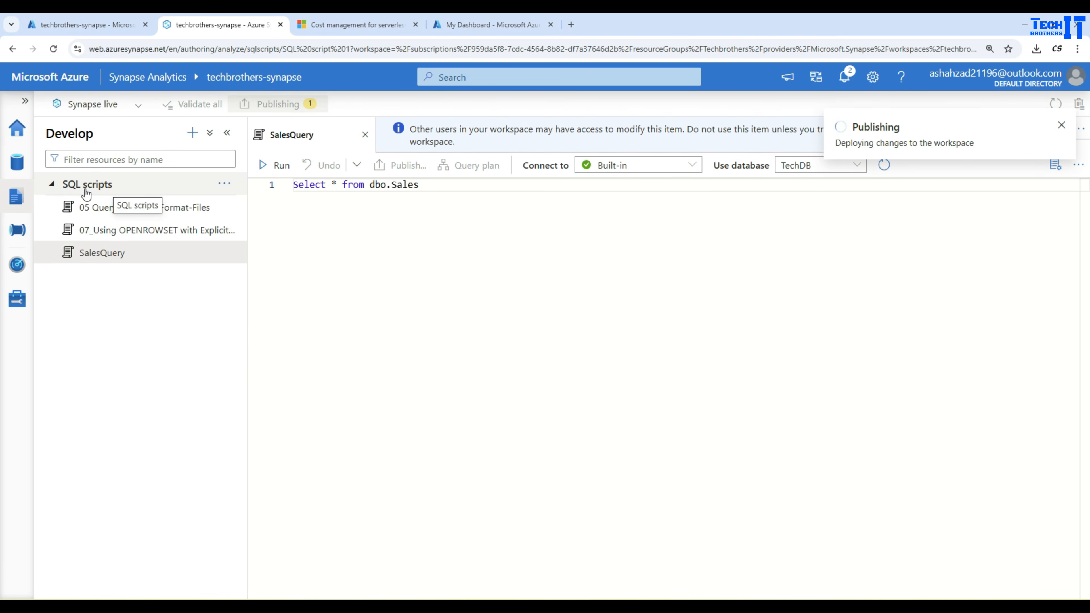
# Create a new folder named ITDepartment under SQL scripts.
pyautogui.click(223, 184)
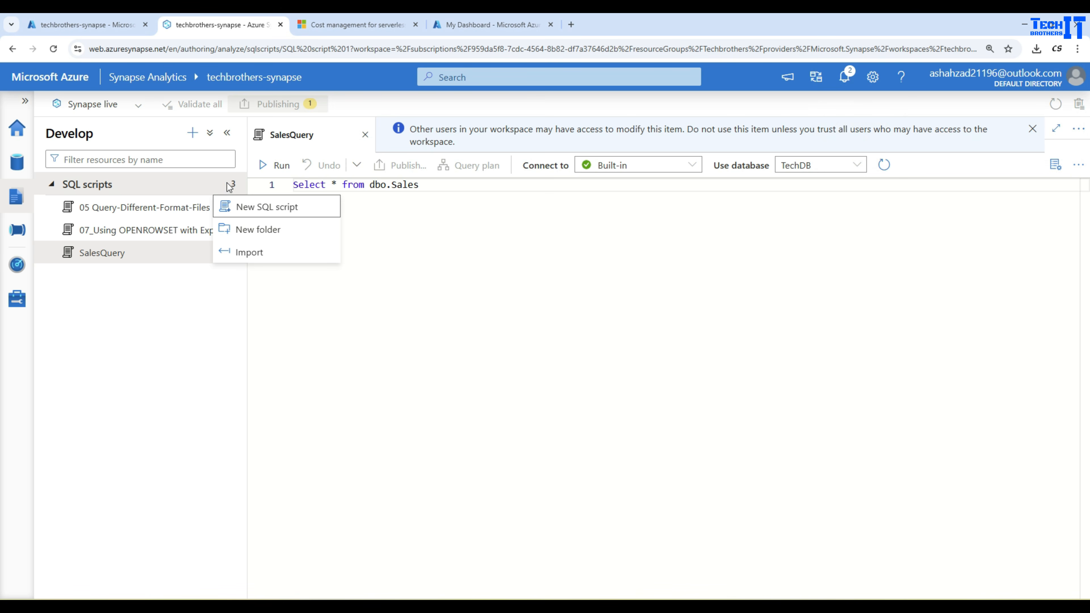
pyautogui.click(254, 231)
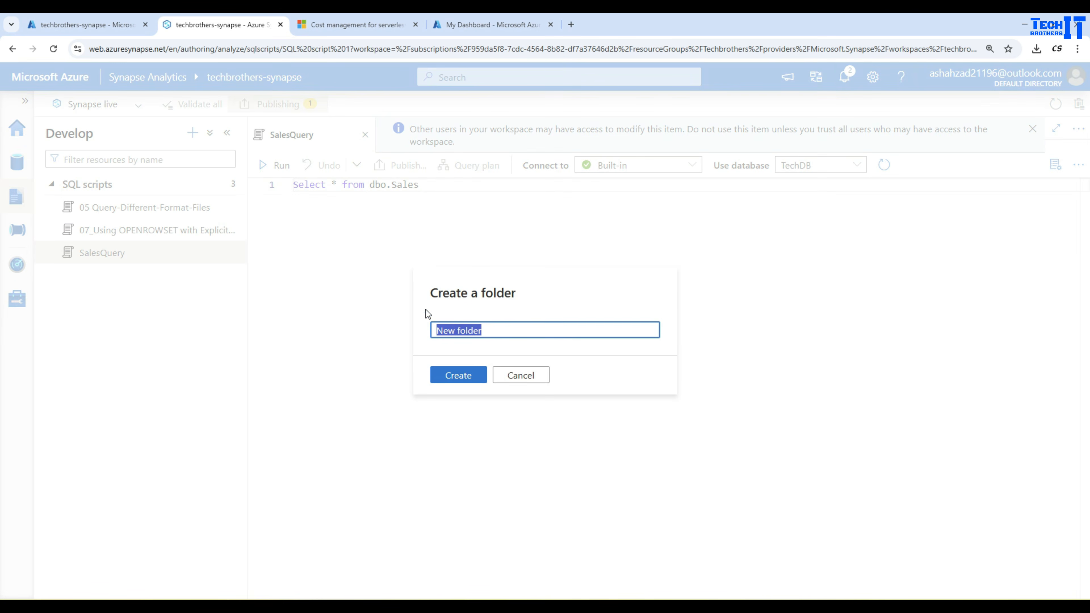
pyautogui.click(508, 326)
pyautogui.moveTo(498, 330); pyautogui.dragTo(395, 322)
pyautogui.write('ITDepartment')
pyautogui.click(456, 375)
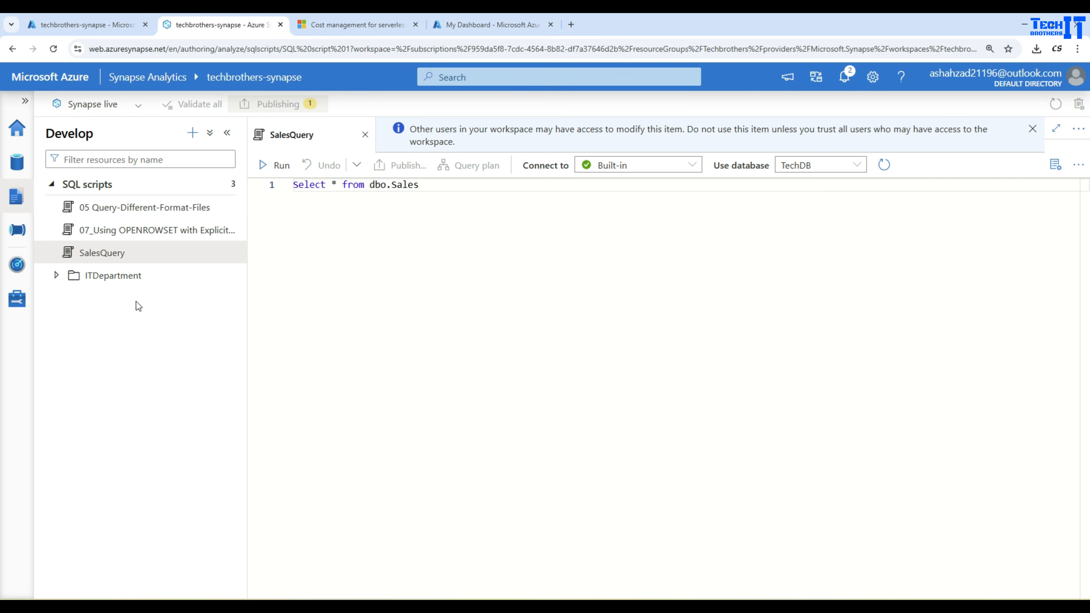
# Move the SalesQuery script into the ITDepartment folder.
pyautogui.click(224, 253)
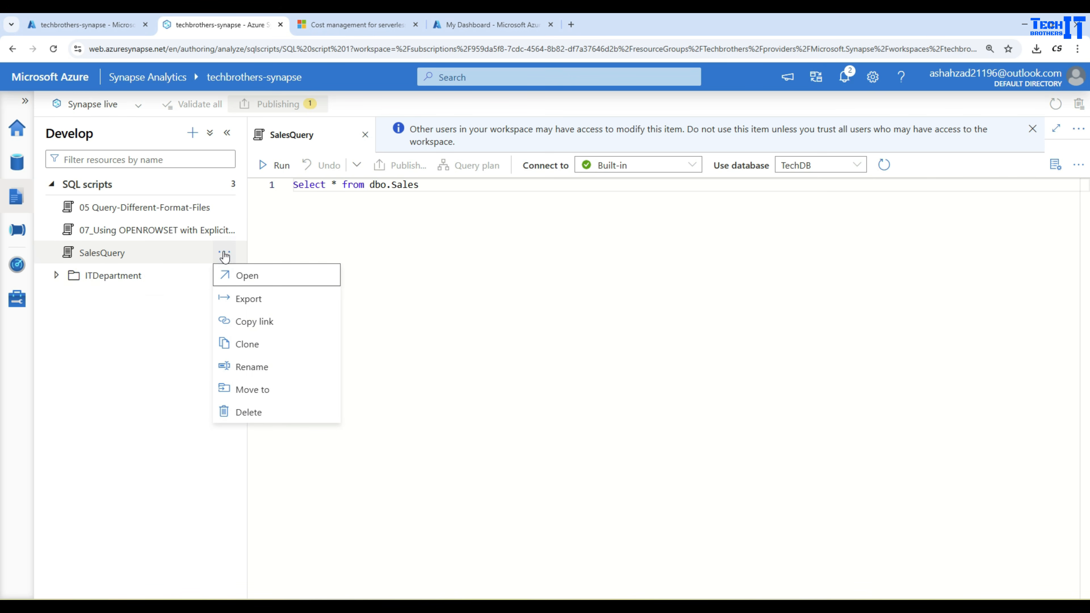
pyautogui.click(253, 389)
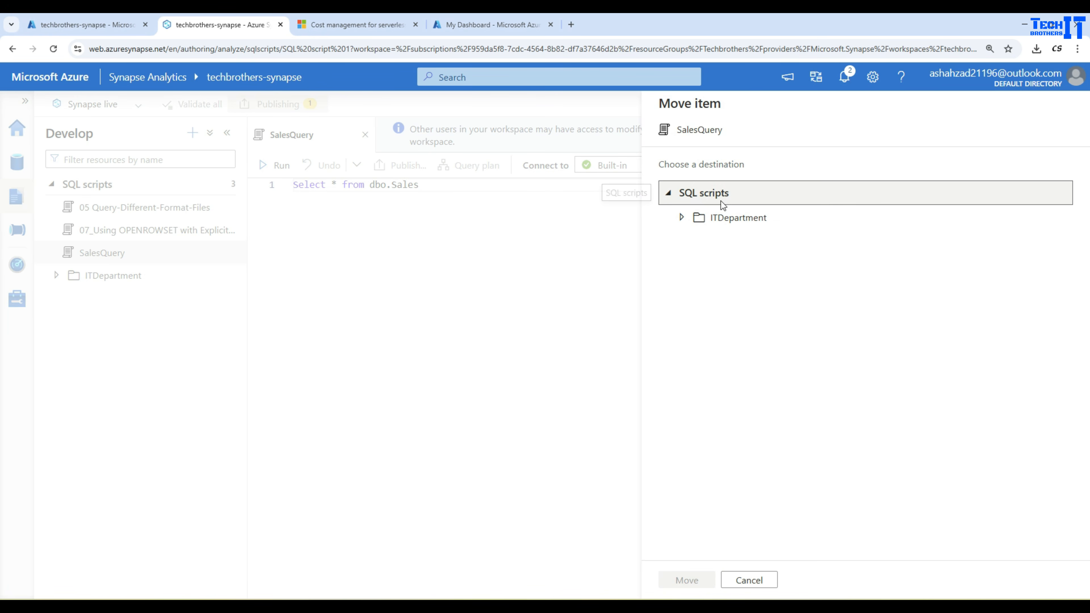
pyautogui.click(692, 217)
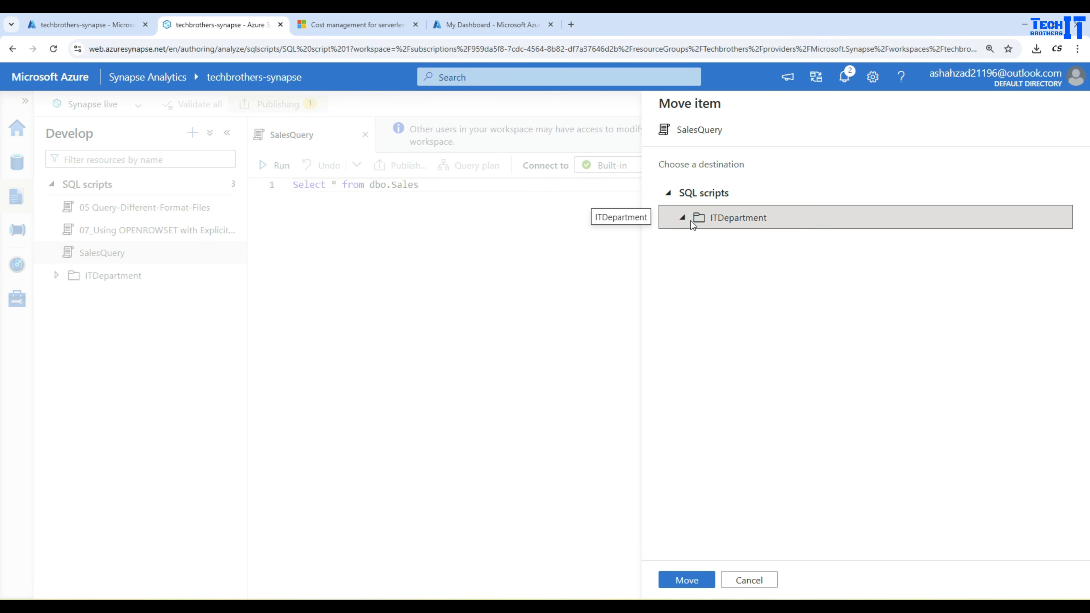
pyautogui.click(669, 194)
pyautogui.click(669, 194)
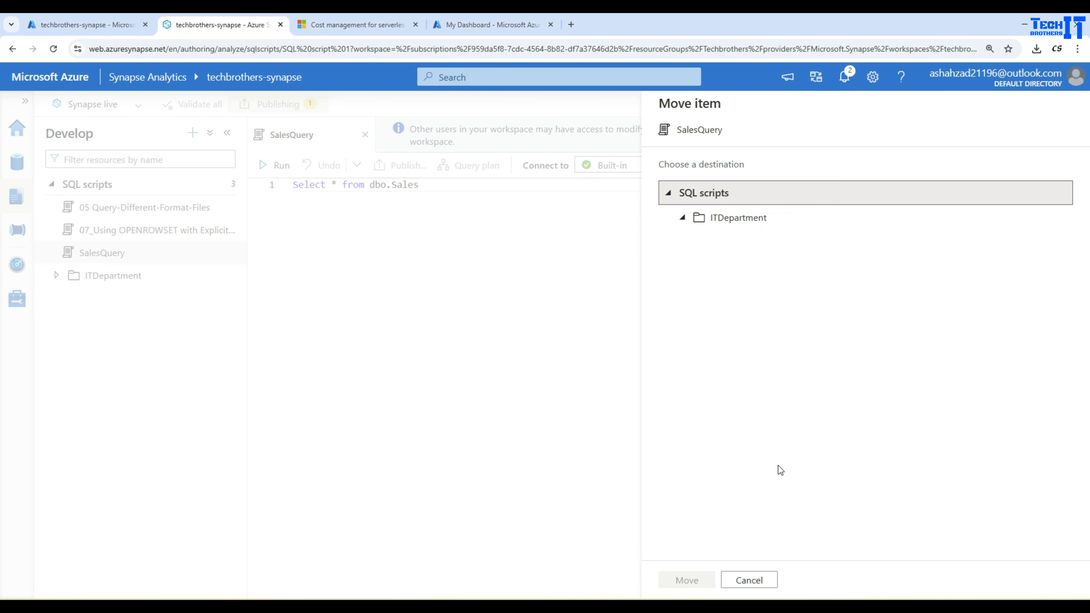
pyautogui.click(729, 221)
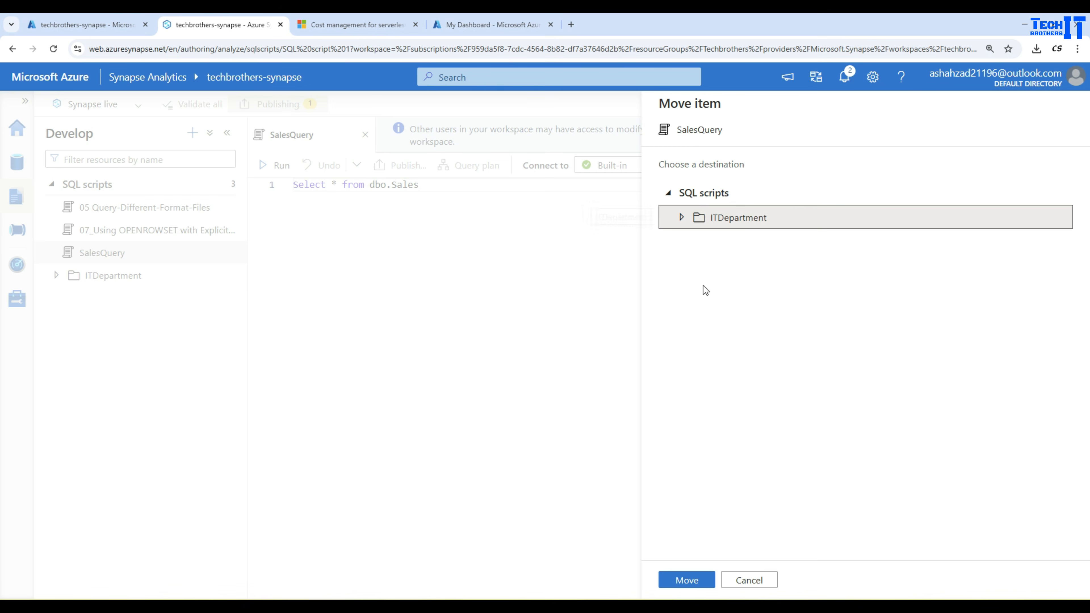
pyautogui.click(686, 581)
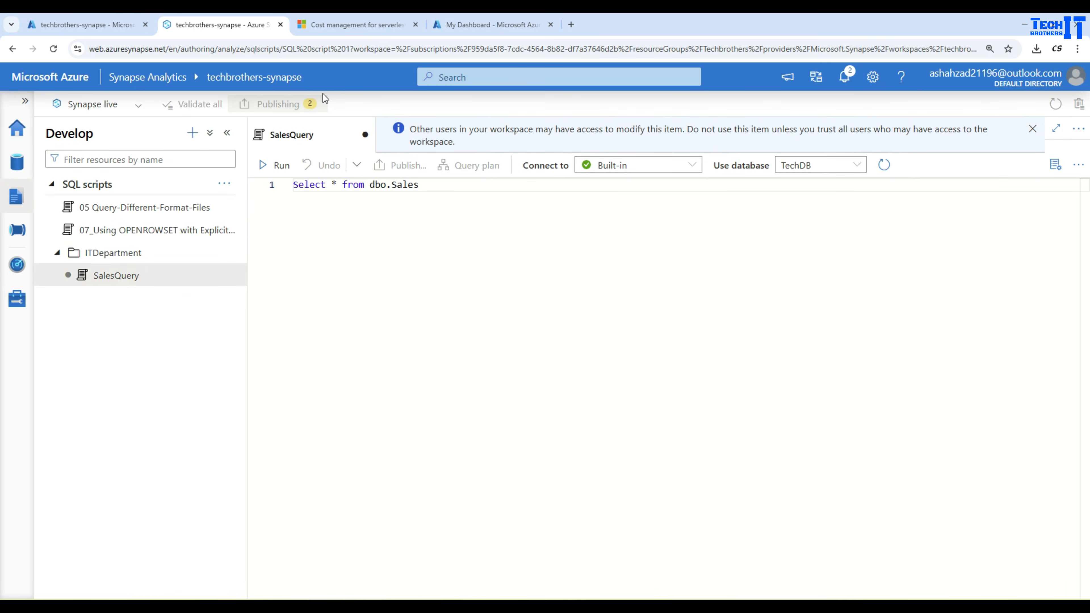
# Close the SalesQuery tab, discarding its unsaved changes.
pyautogui.click(297, 105)
pyautogui.click(356, 106)
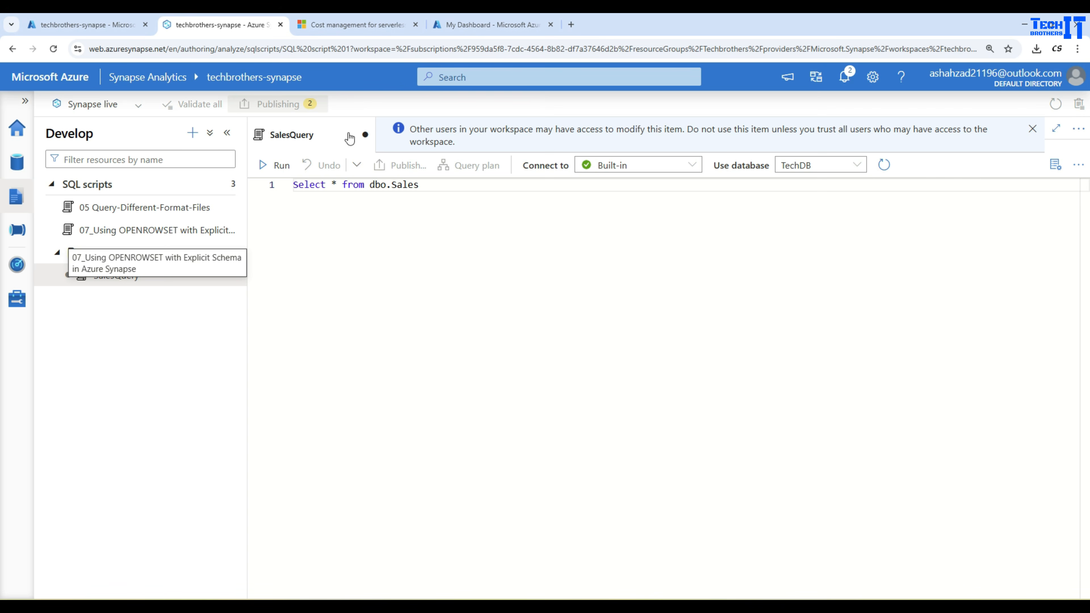
pyautogui.click(366, 135)
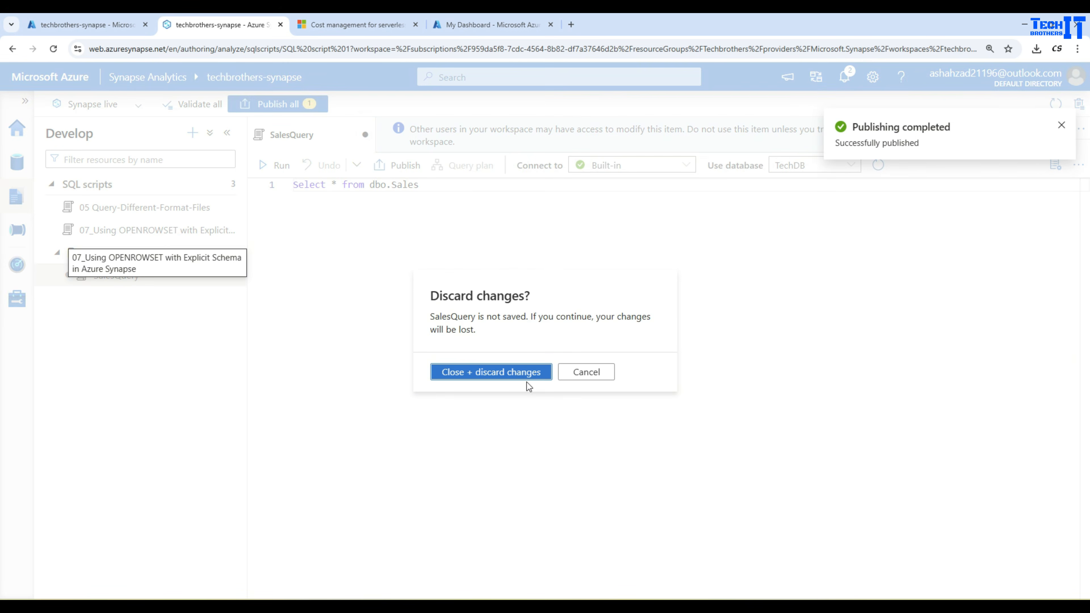
pyautogui.click(510, 374)
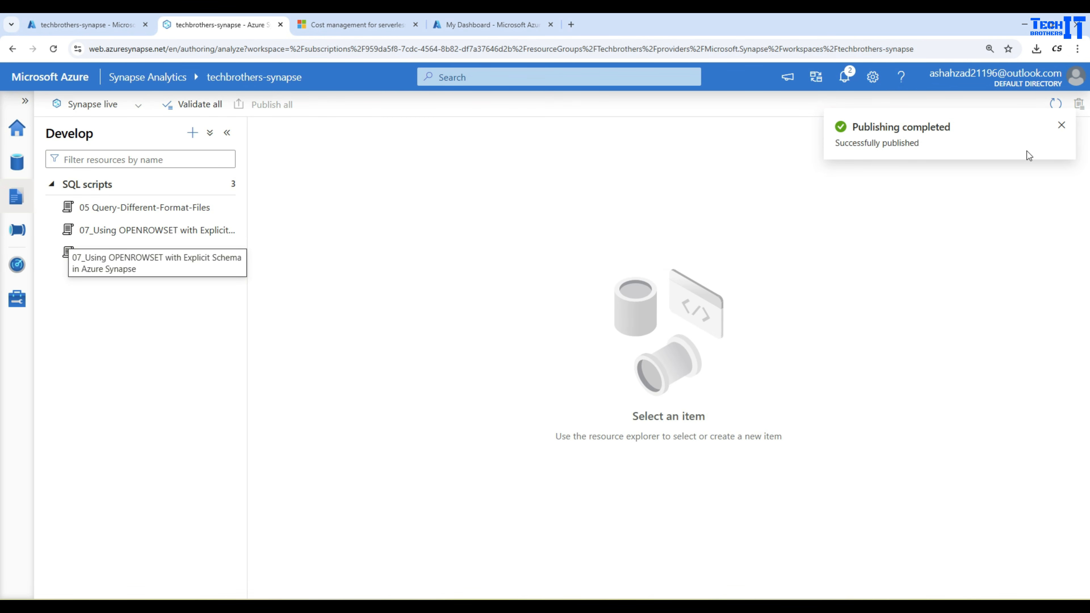
pyautogui.click(1061, 128)
pyautogui.click(152, 342)
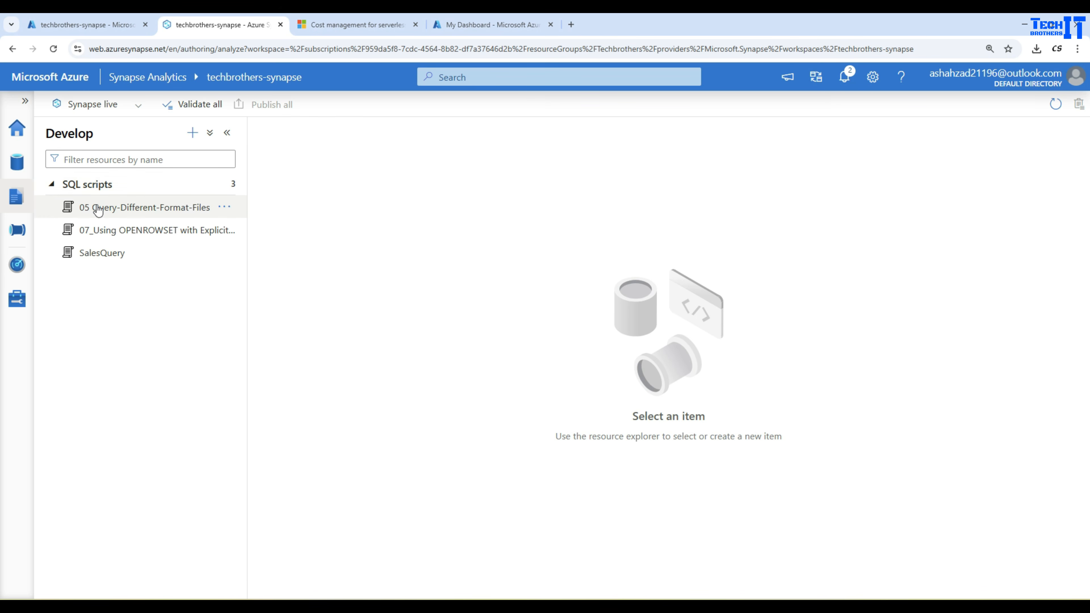
pyautogui.click(221, 183)
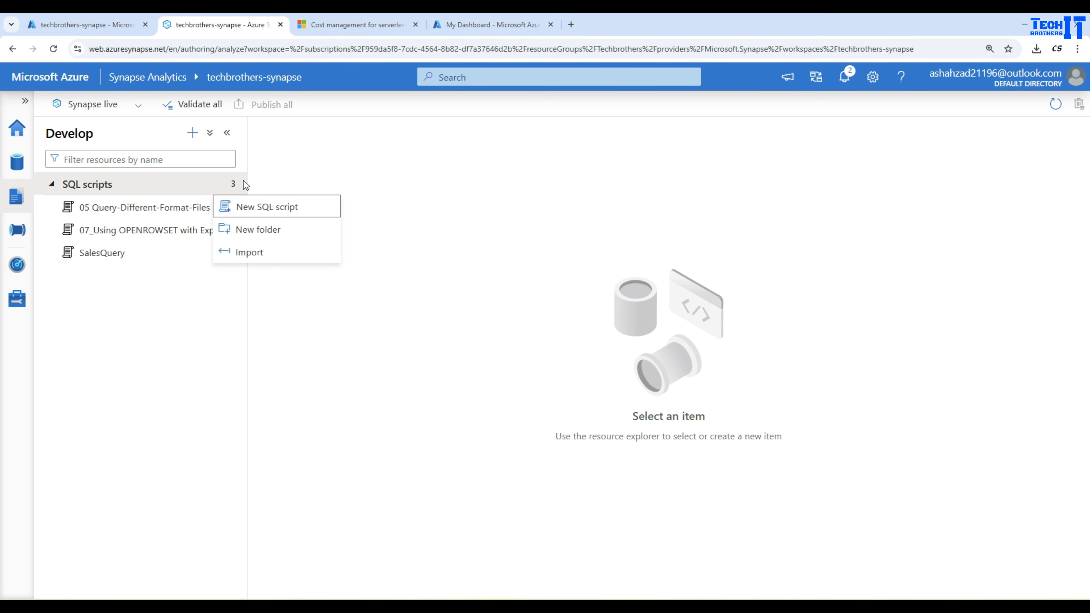
pyautogui.click(53, 49)
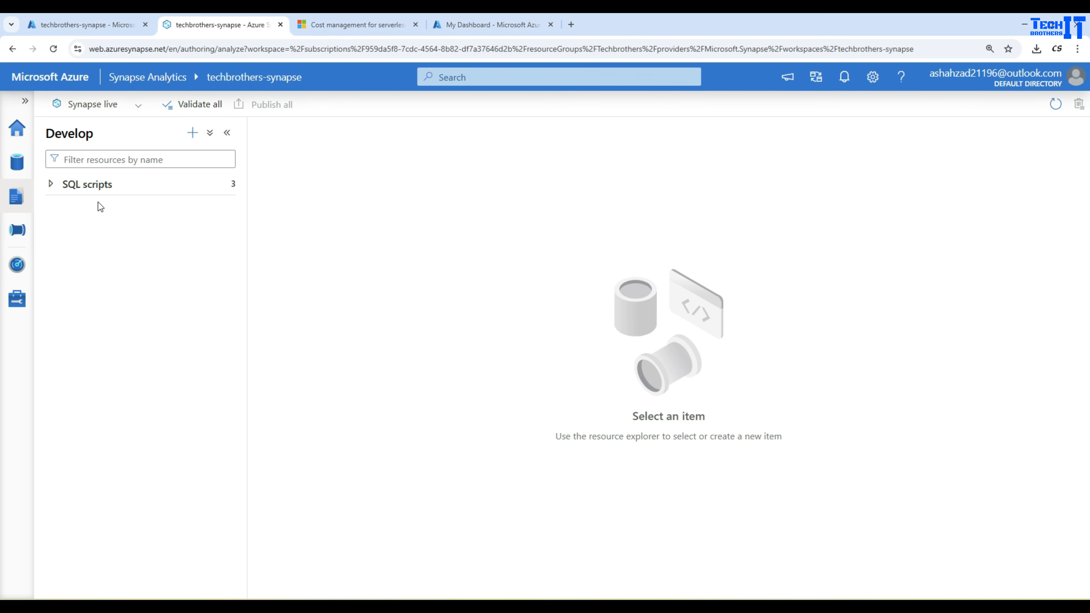
# Create a new folder named ITDepartment under SQL scripts.
pyautogui.click(51, 183)
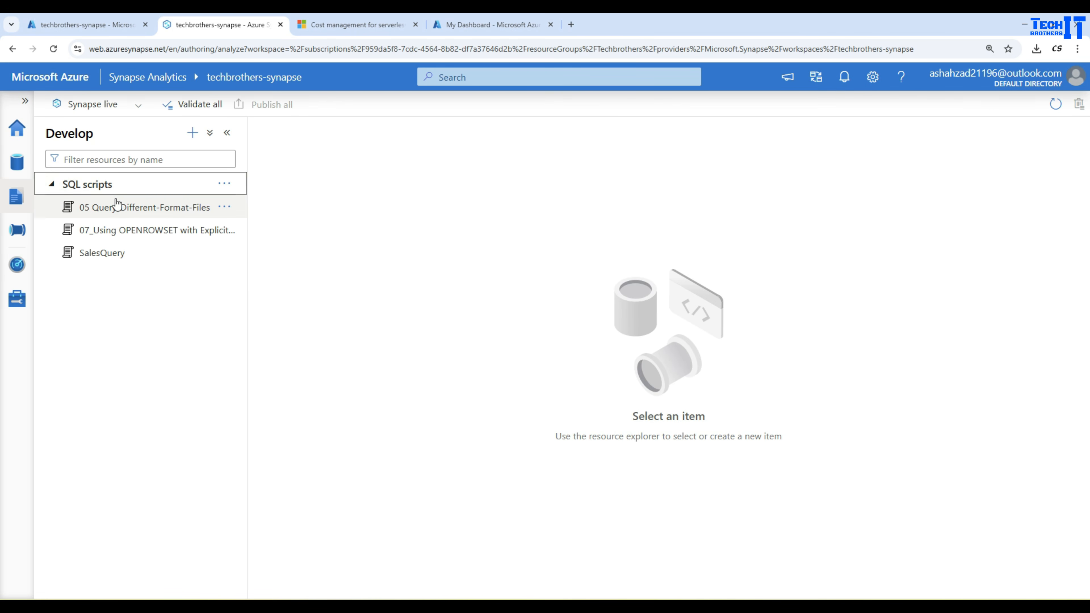
pyautogui.click(225, 184)
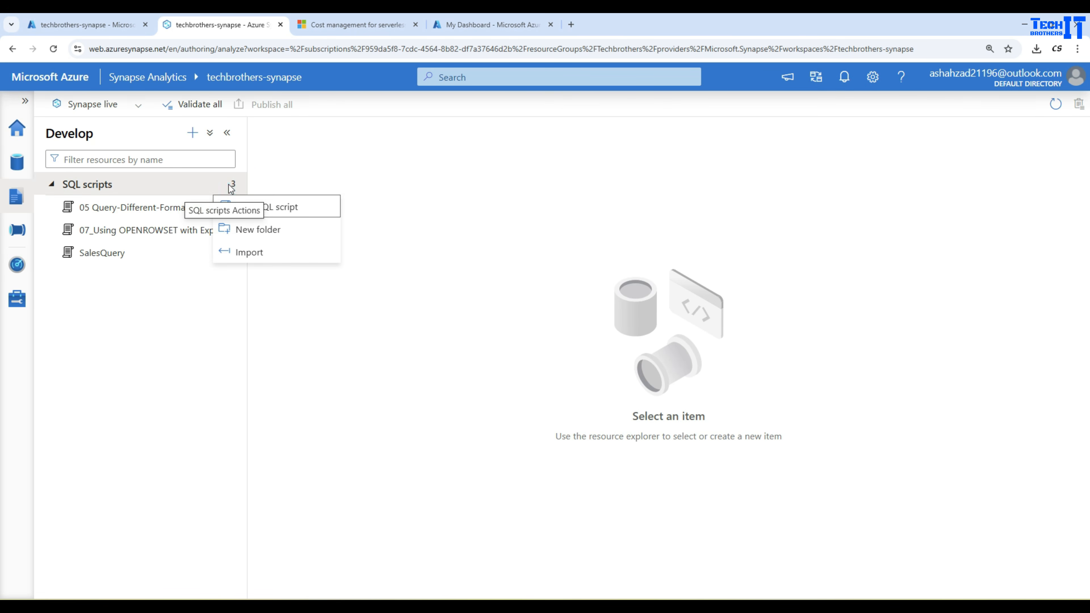
pyautogui.click(258, 230)
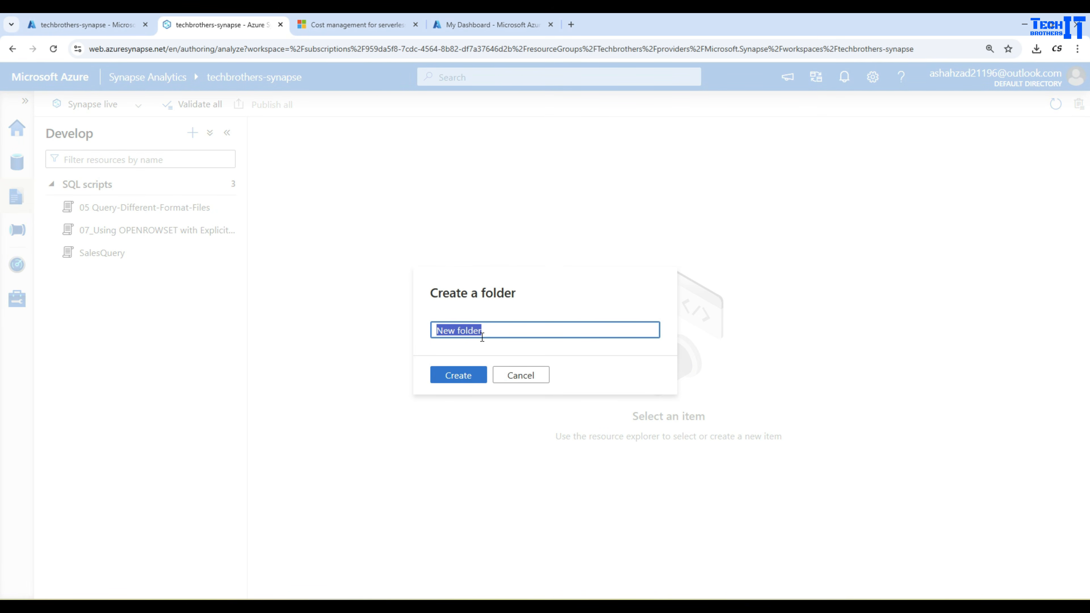
pyautogui.write('ITDepartment')
pyautogui.click(470, 374)
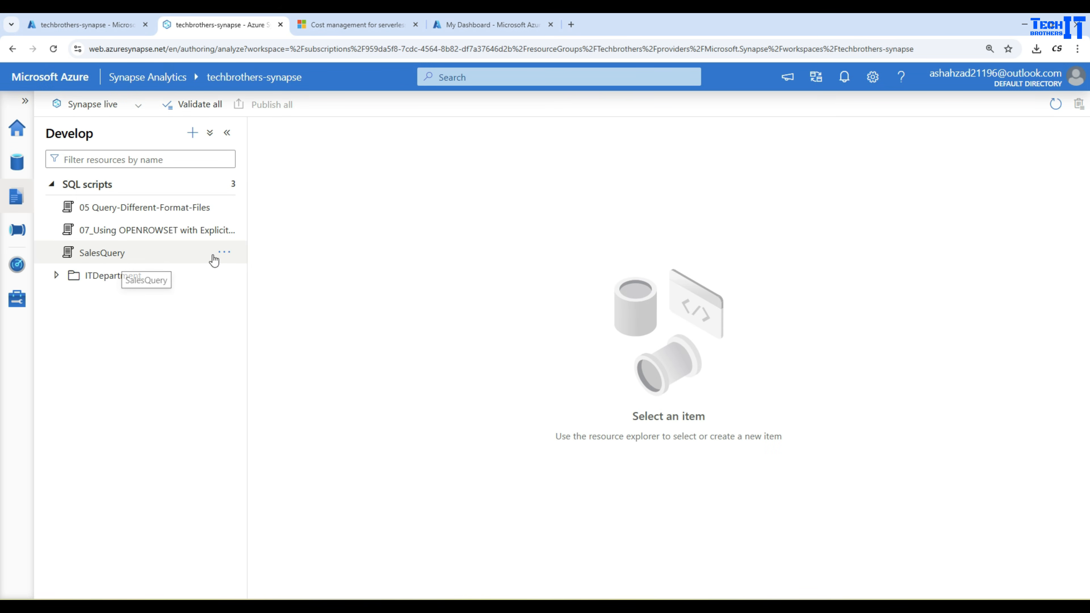
# Move SalesQuery from the SQL scripts root into the ITDepartment folder.
pyautogui.click(224, 252)
pyautogui.click(266, 390)
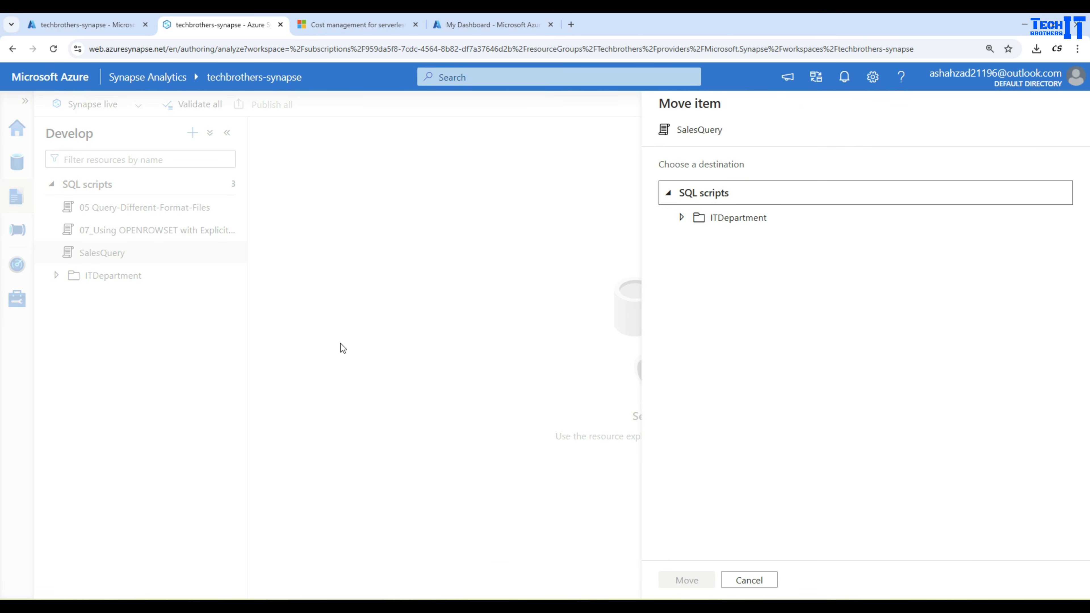
pyautogui.click(721, 219)
pyautogui.click(677, 582)
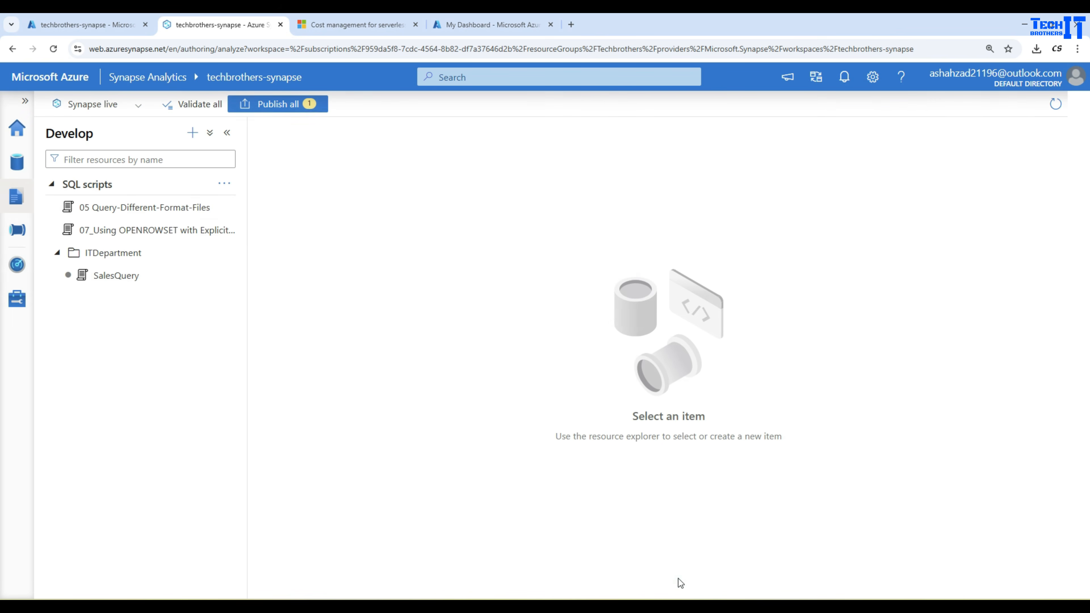
# Publish all pending changes to the live workspace.
pyautogui.click(275, 104)
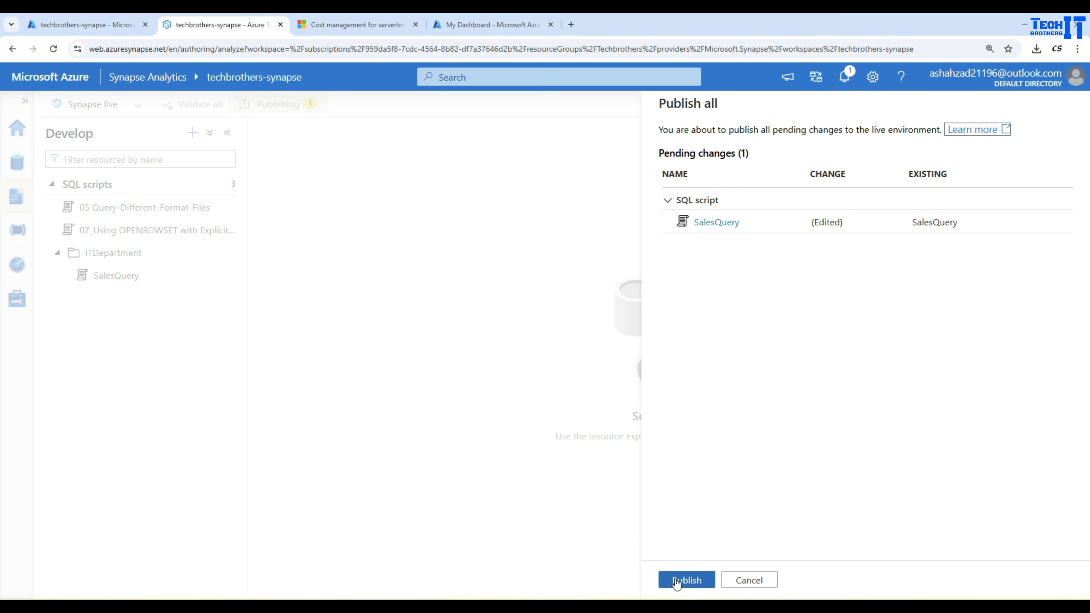
pyautogui.click(685, 580)
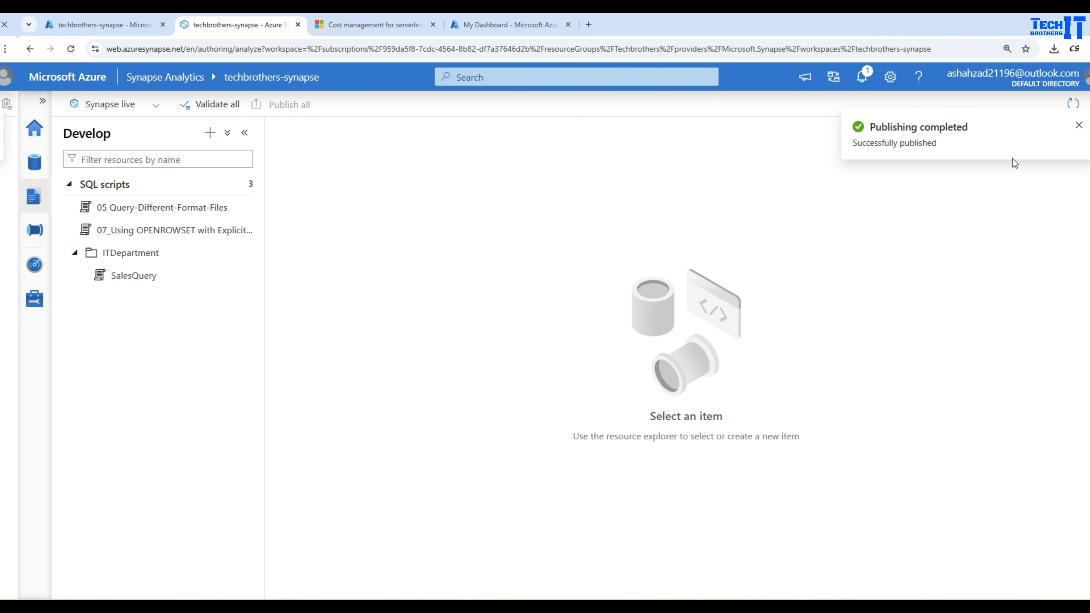
pyautogui.click(1060, 127)
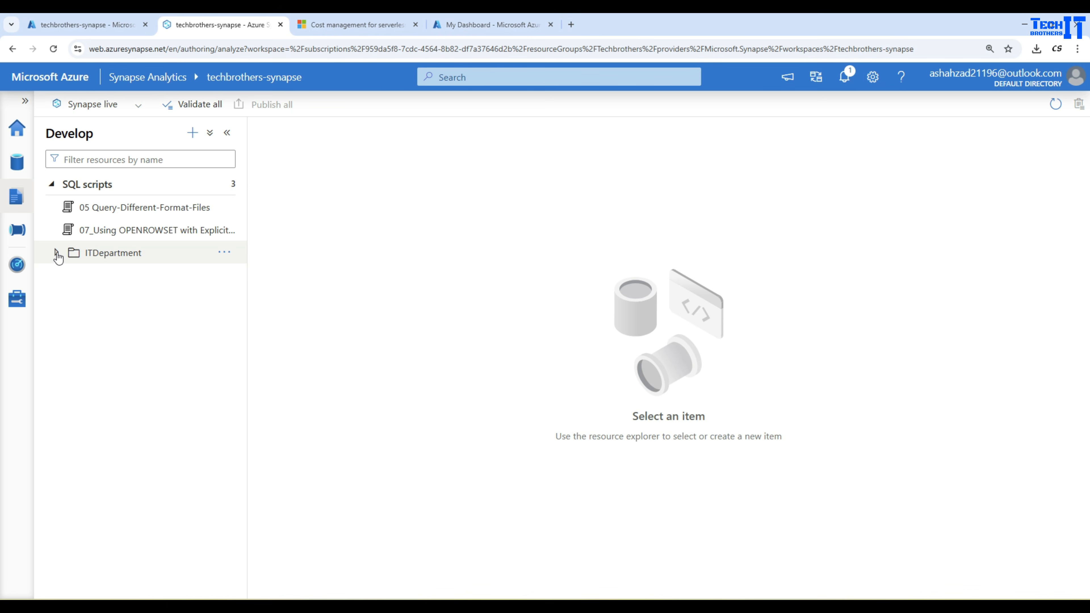
# Expand the ITDepartment folder and open the SalesQuery script.
pyautogui.click(57, 253)
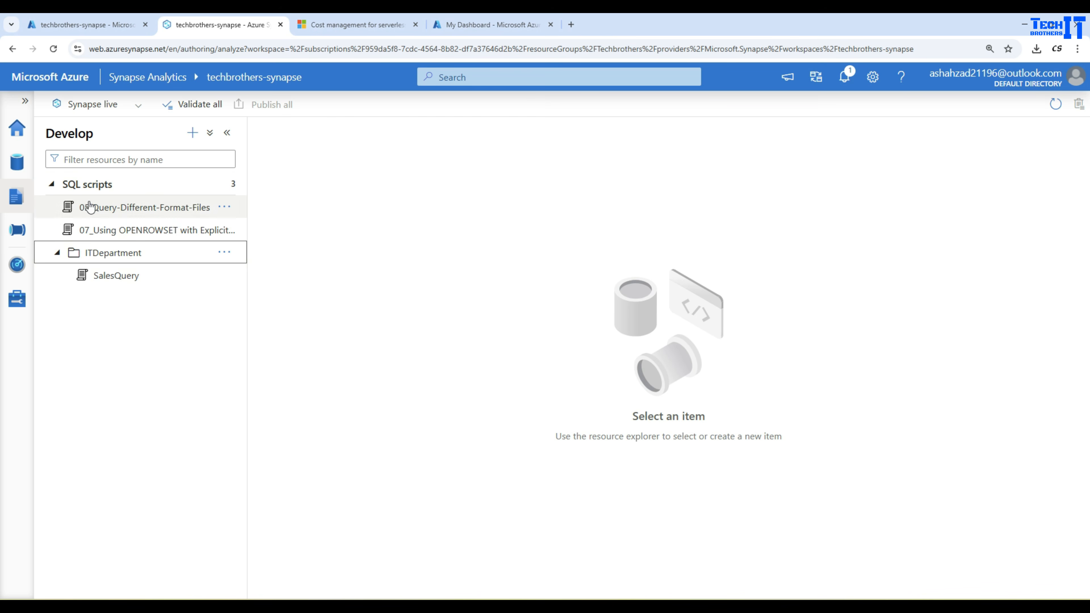
pyautogui.click(103, 277)
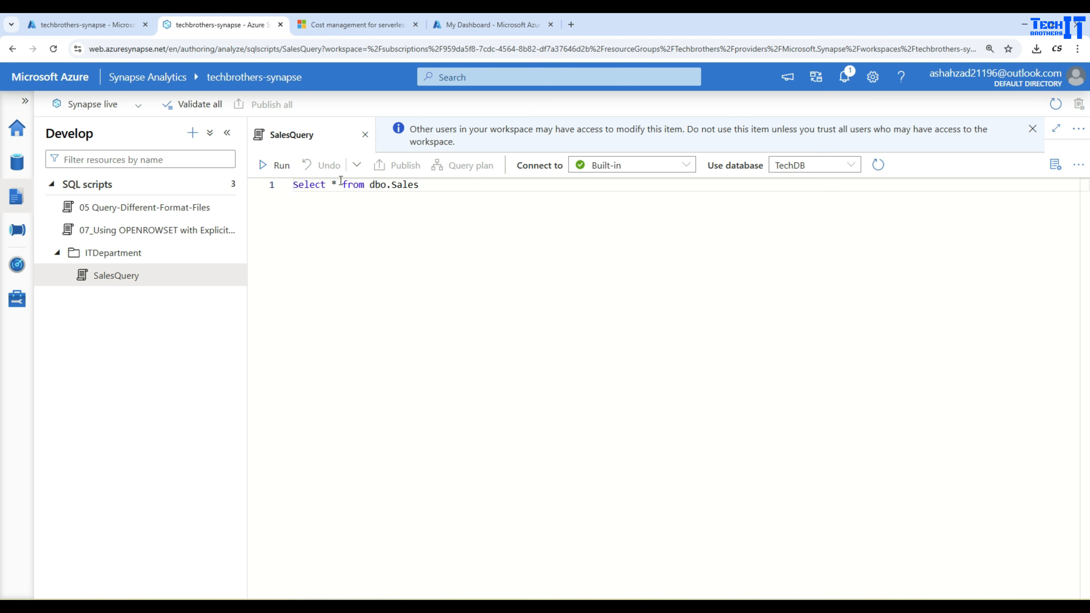
pyautogui.moveTo(436, 187); pyautogui.dragTo(256, 182)
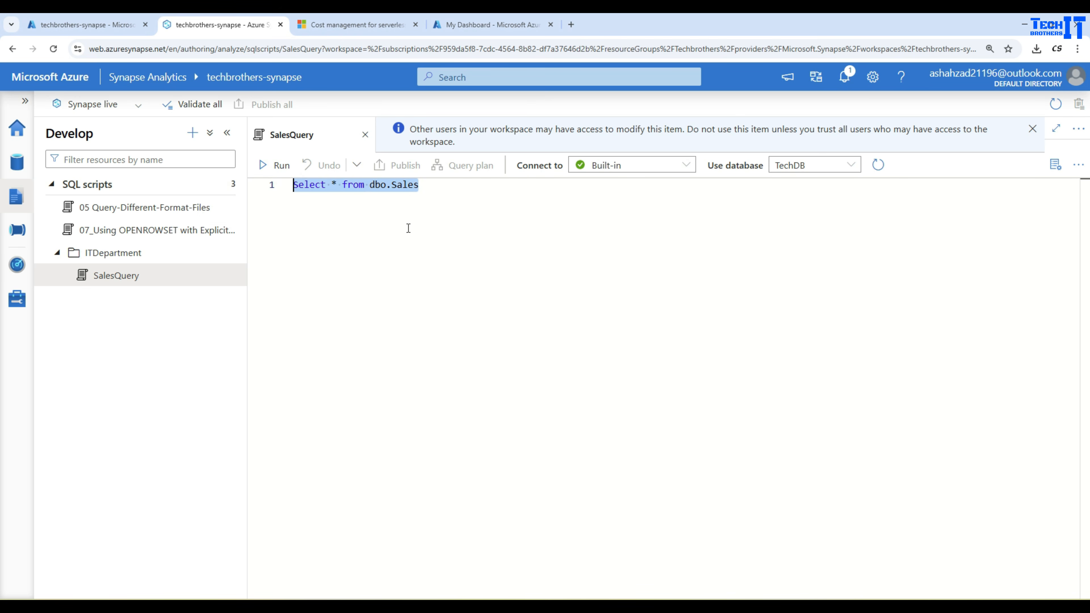
pyautogui.moveTo(409, 228); pyautogui.dragTo(407, 228)
pyautogui.click(762, 178)
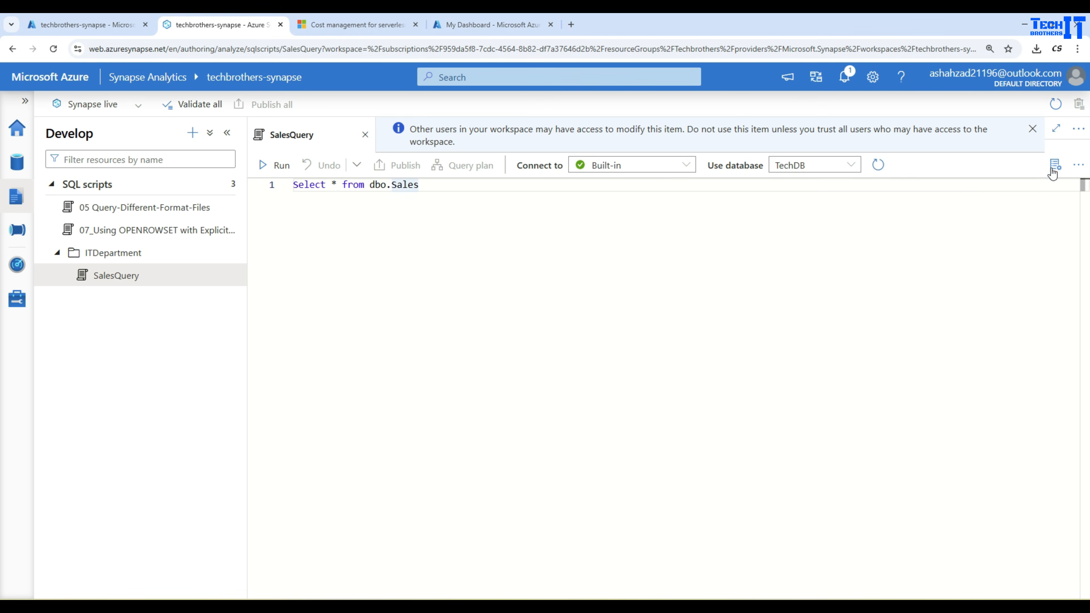
# Export the SalesQuery script as a .sql file and show it in its download folder.
pyautogui.click(1078, 165)
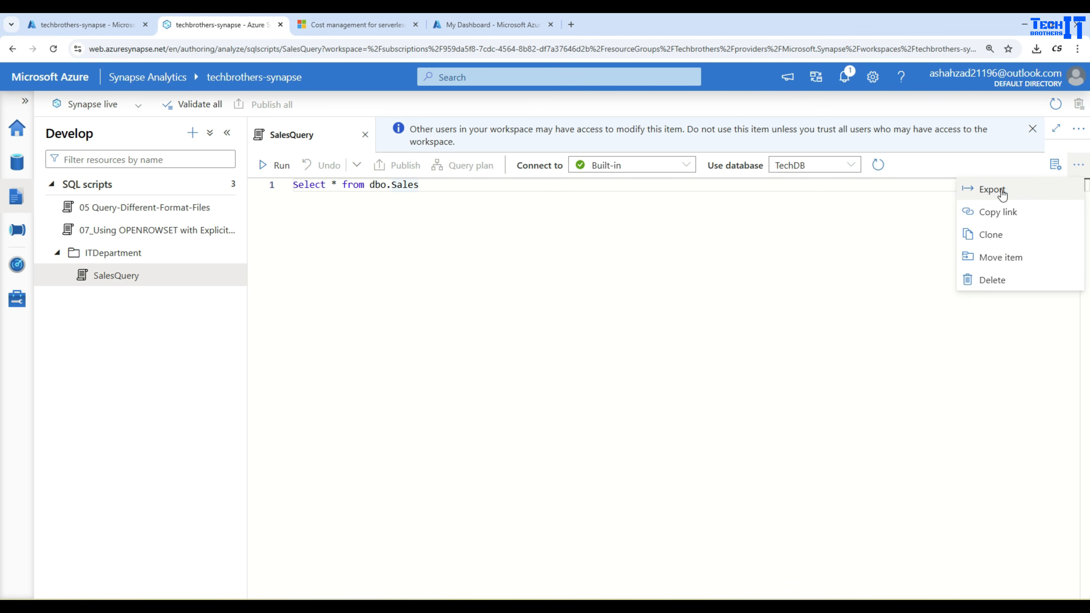
pyautogui.click(992, 189)
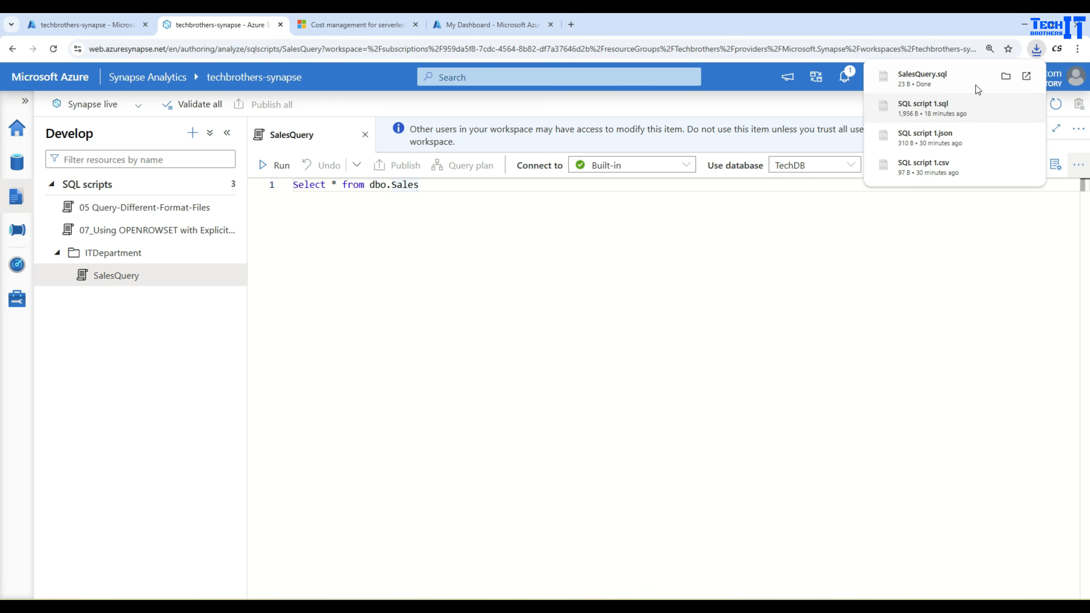
pyautogui.click(1006, 77)
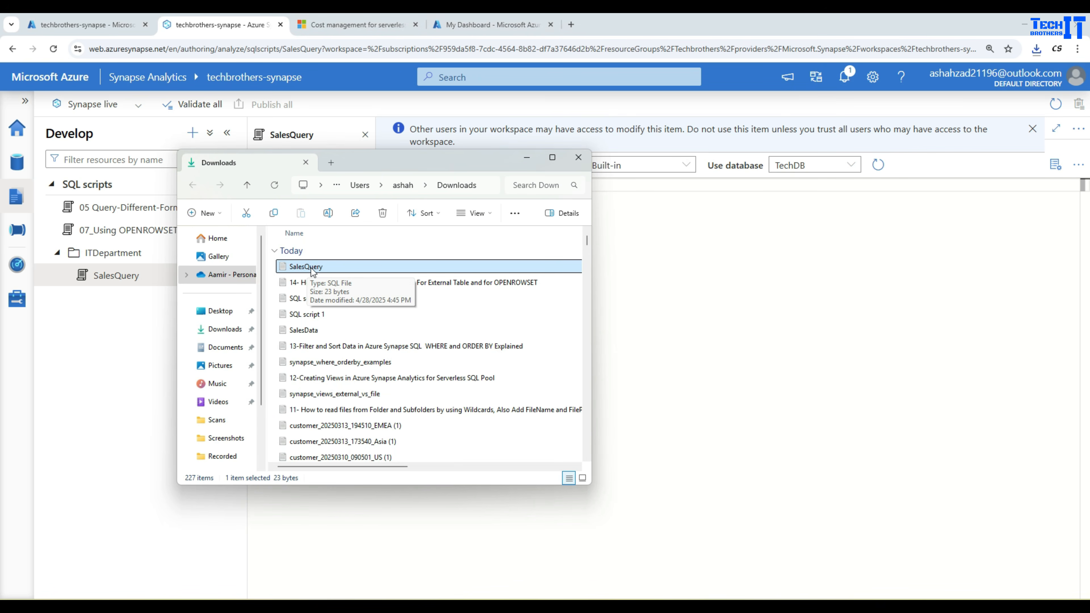
# Run the SalesQuery script and enlarge the results pane.
pyautogui.click(684, 261)
pyautogui.click(281, 175)
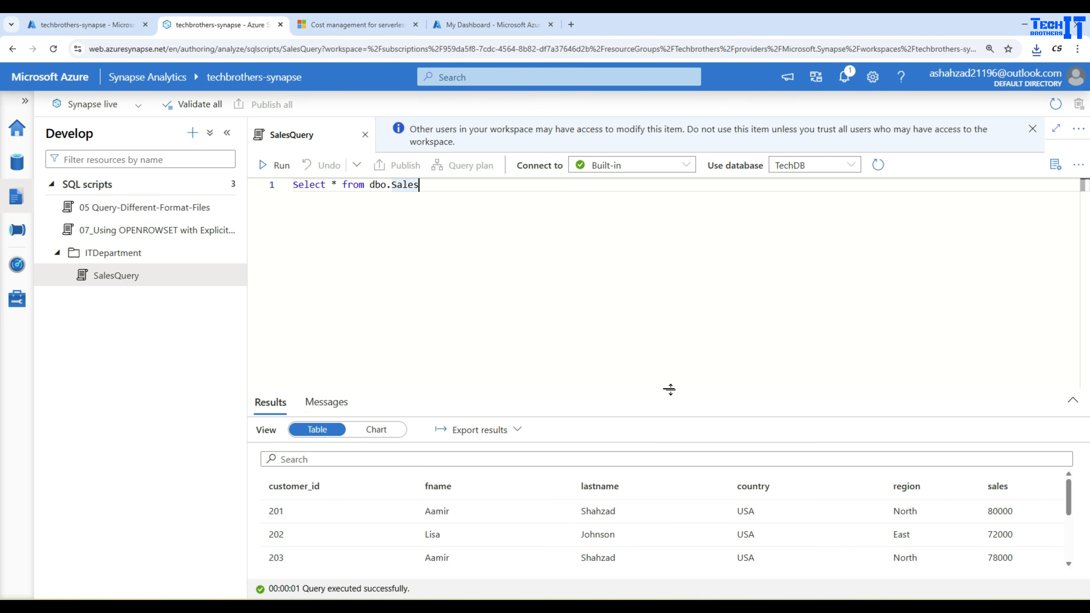
pyautogui.moveTo(669, 389); pyautogui.dragTo(667, 282)
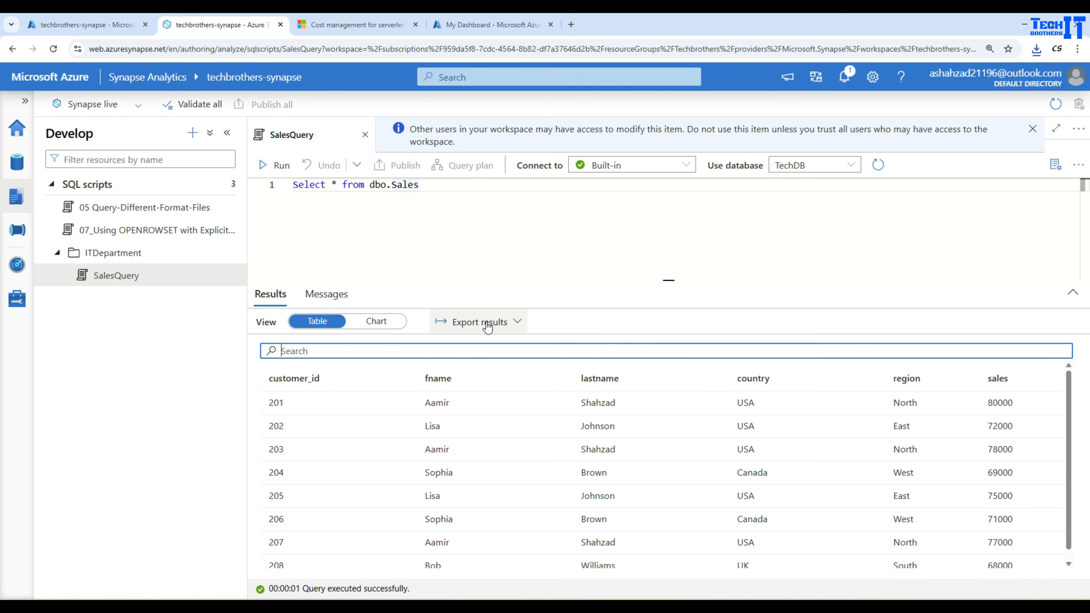
# Export the query results as CSV and show the file in its download folder.
pyautogui.click(518, 323)
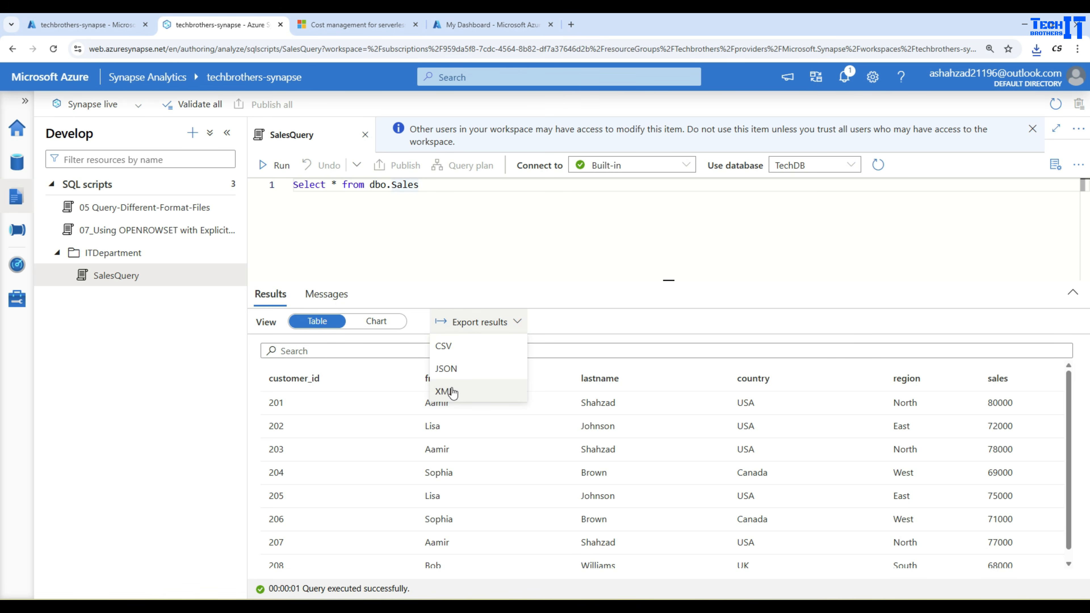
pyautogui.click(446, 346)
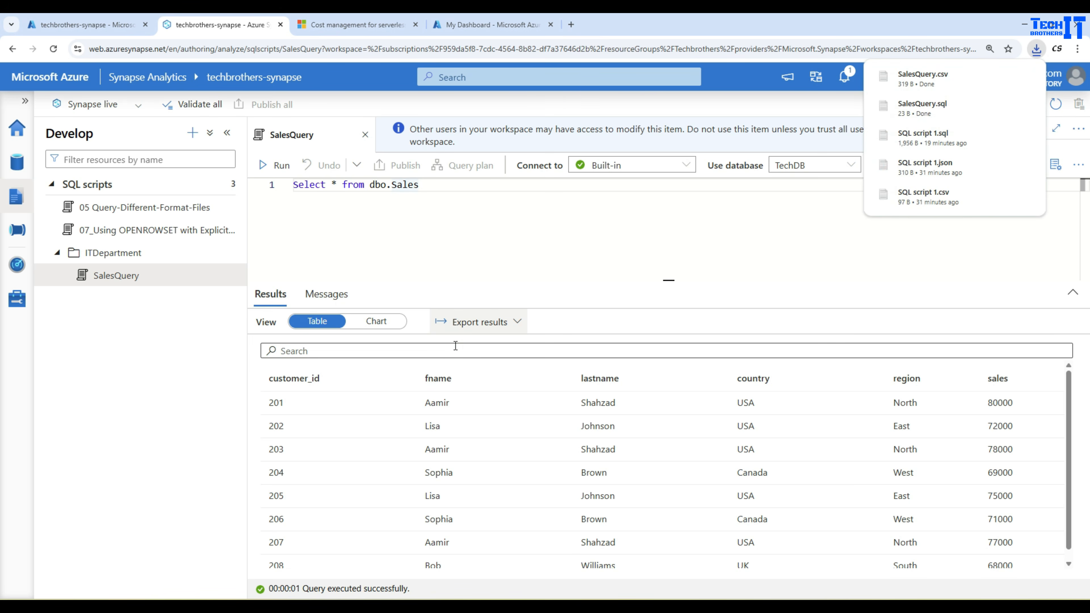
pyautogui.click(999, 79)
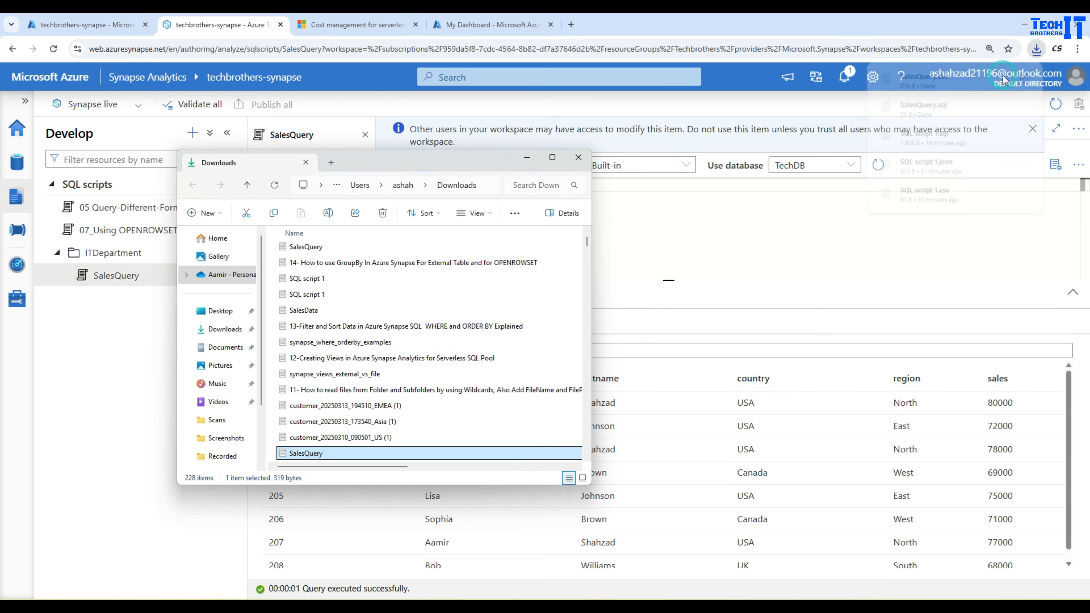
# Open the exported SalesQuery.csv file in Notepad and review its header and rows.
pyautogui.rightClick(314, 455)
pyautogui.moveTo(370, 250)
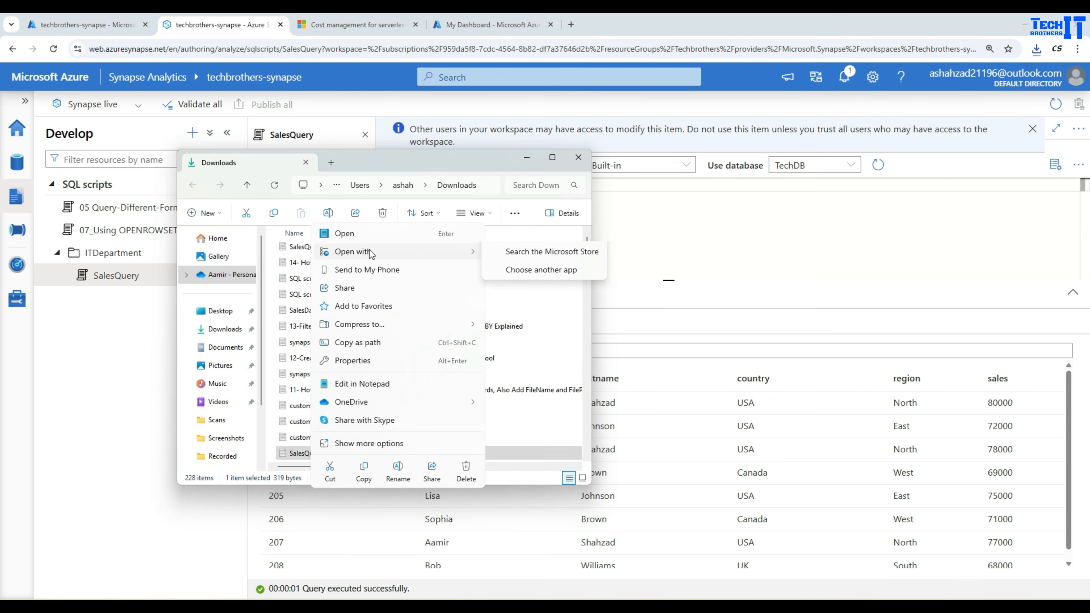
pyautogui.click(511, 251)
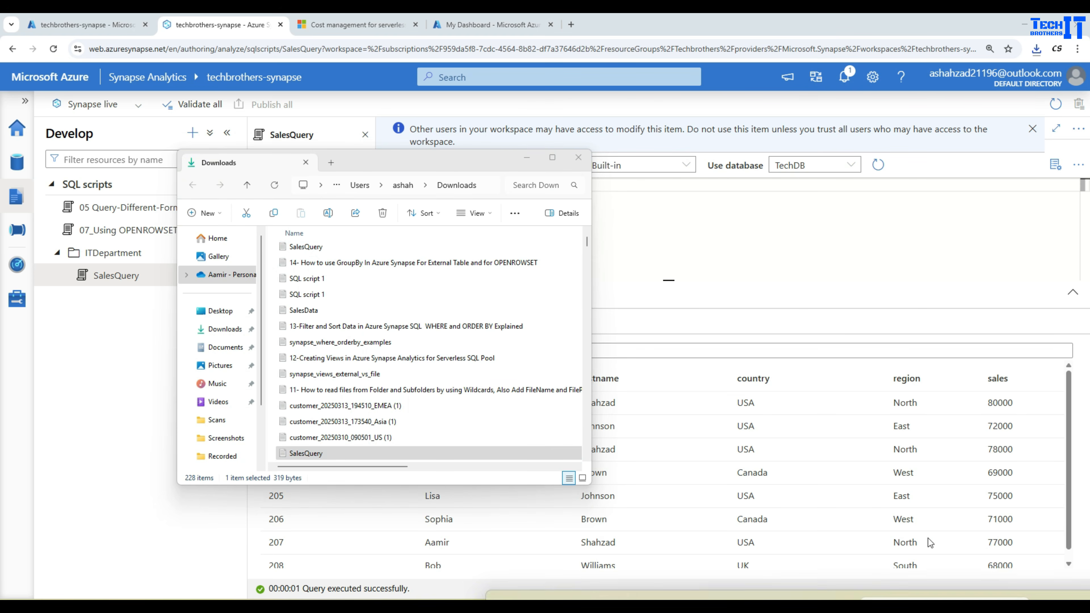
pyautogui.click(147, 236)
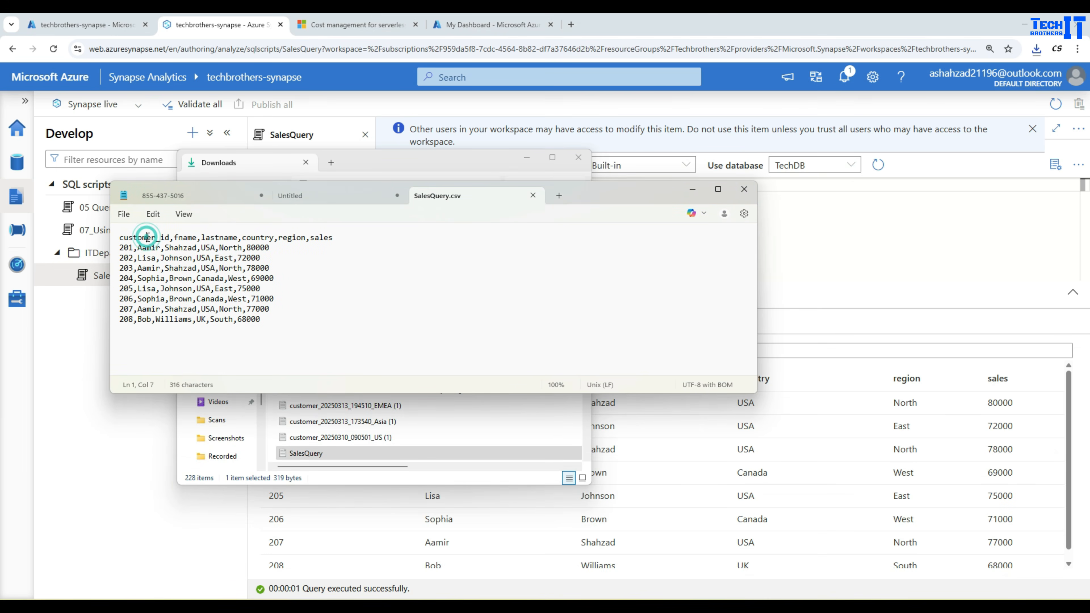
pyautogui.click(183, 233)
pyautogui.click(216, 234)
pyautogui.click(260, 237)
pyautogui.click(329, 237)
pyautogui.click(485, 166)
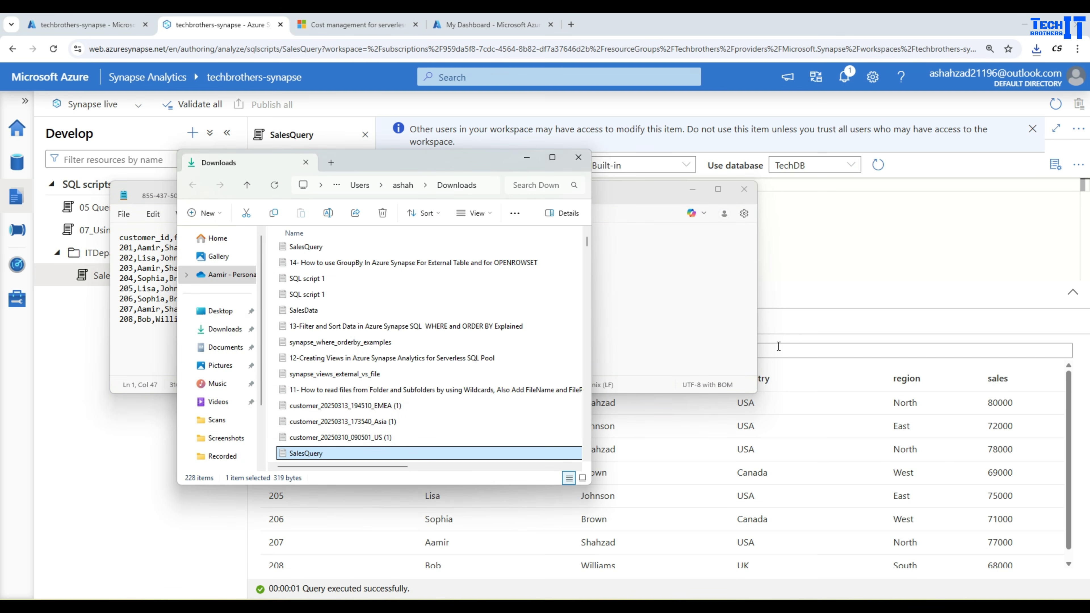
pyautogui.click(804, 326)
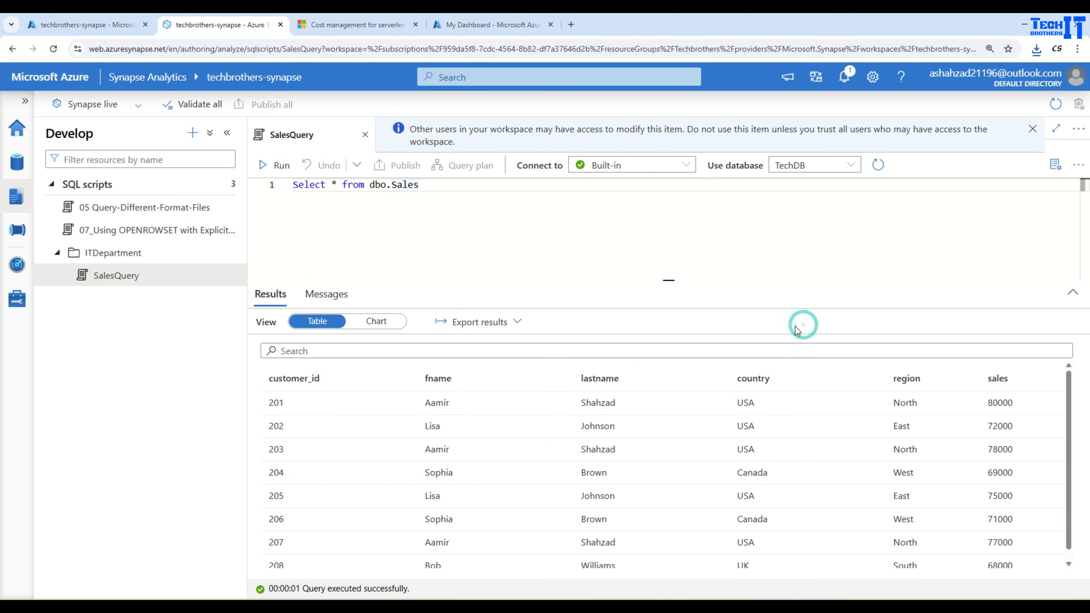
# Export the query results as JSON, show the file in its download folder and open it in Notepad.
pyautogui.click(518, 323)
pyautogui.click(475, 368)
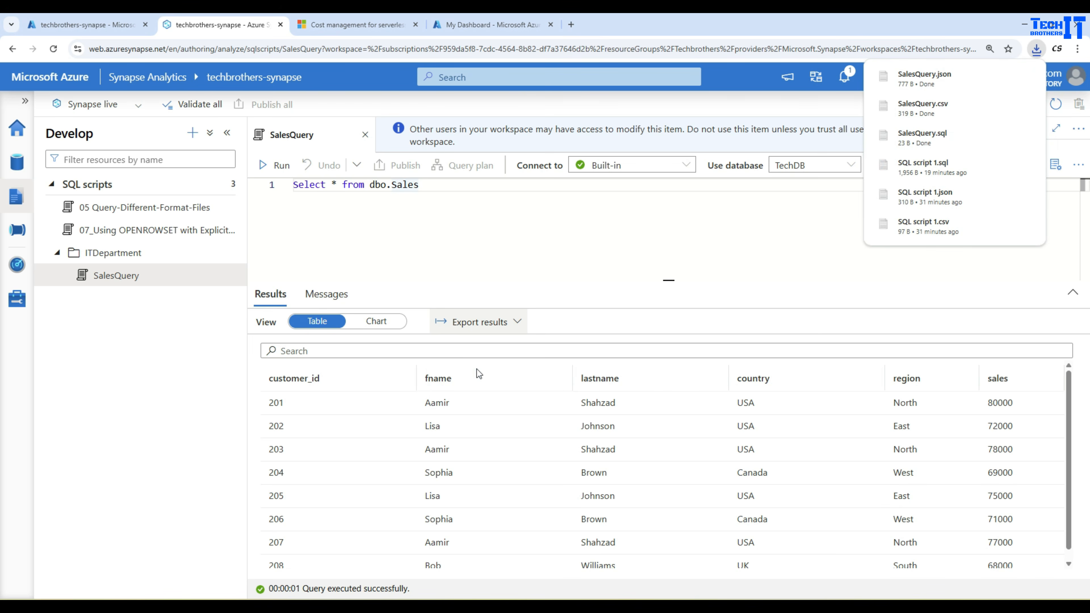
pyautogui.click(1005, 76)
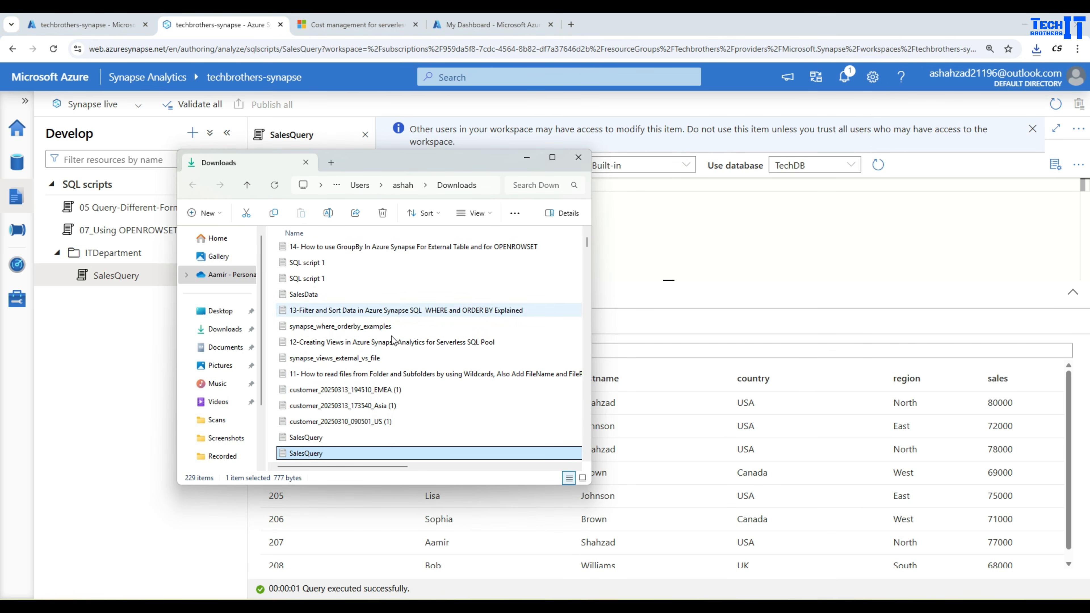
pyautogui.rightClick(324, 456)
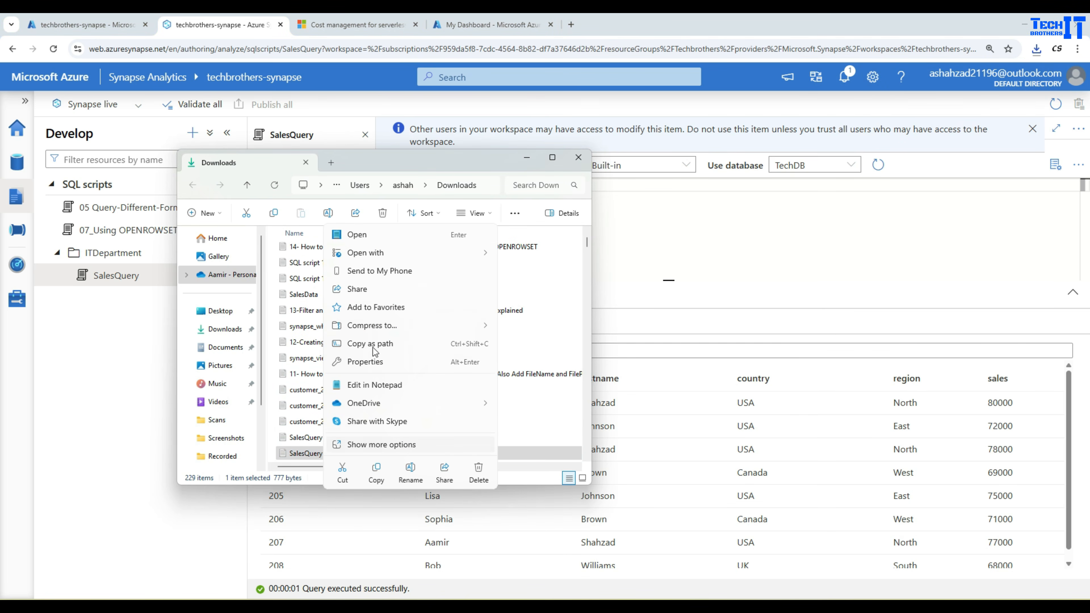
pyautogui.moveTo(388, 252)
pyautogui.click(523, 250)
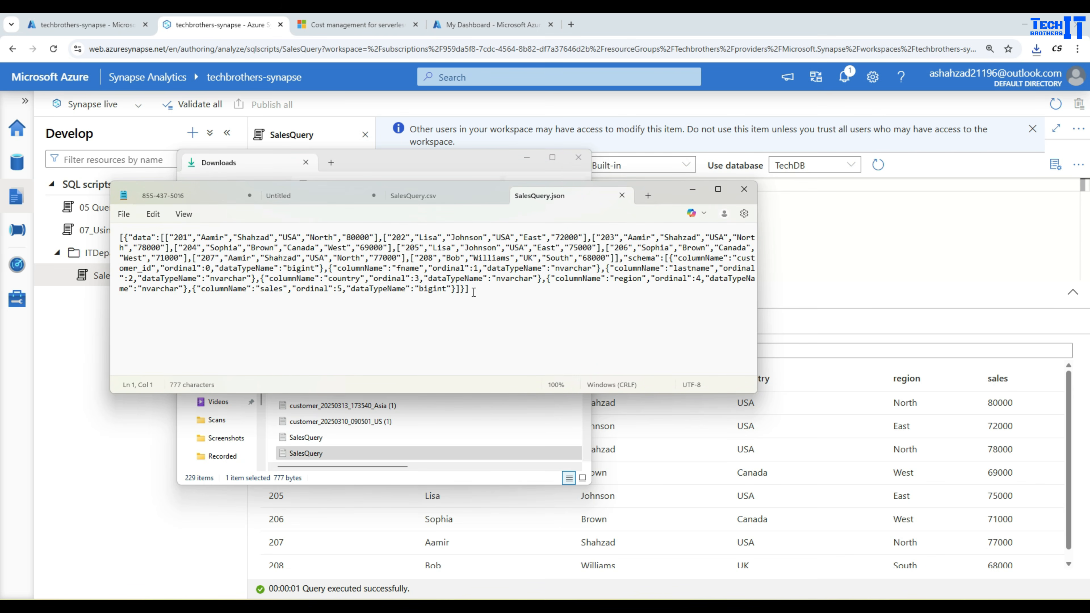
pyautogui.click(692, 191)
pyautogui.click(525, 159)
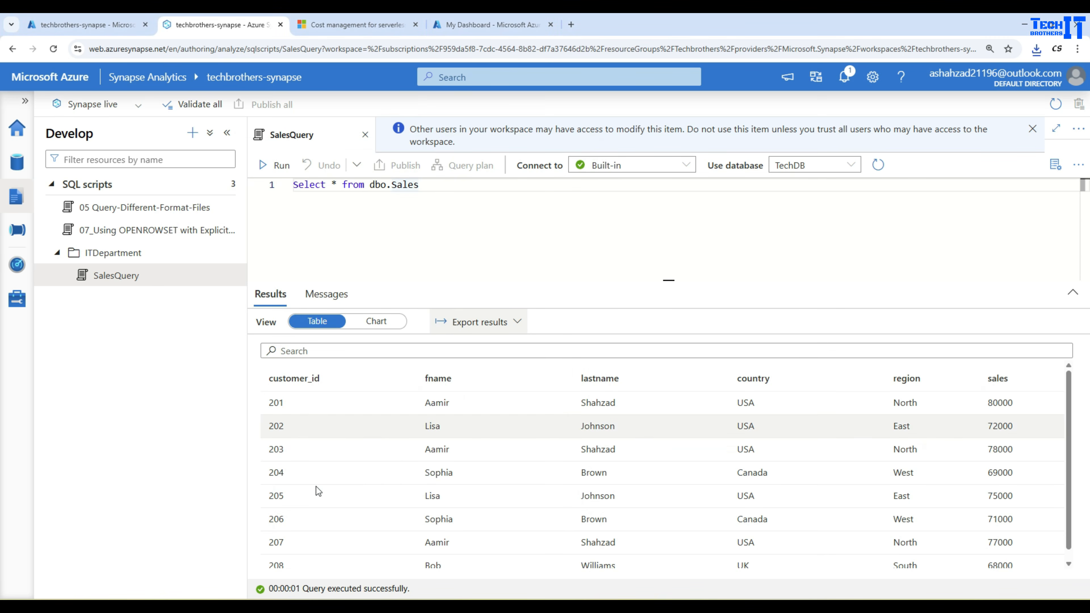
# Display the results as a bar chart with country as the category column.
pyautogui.click(518, 322)
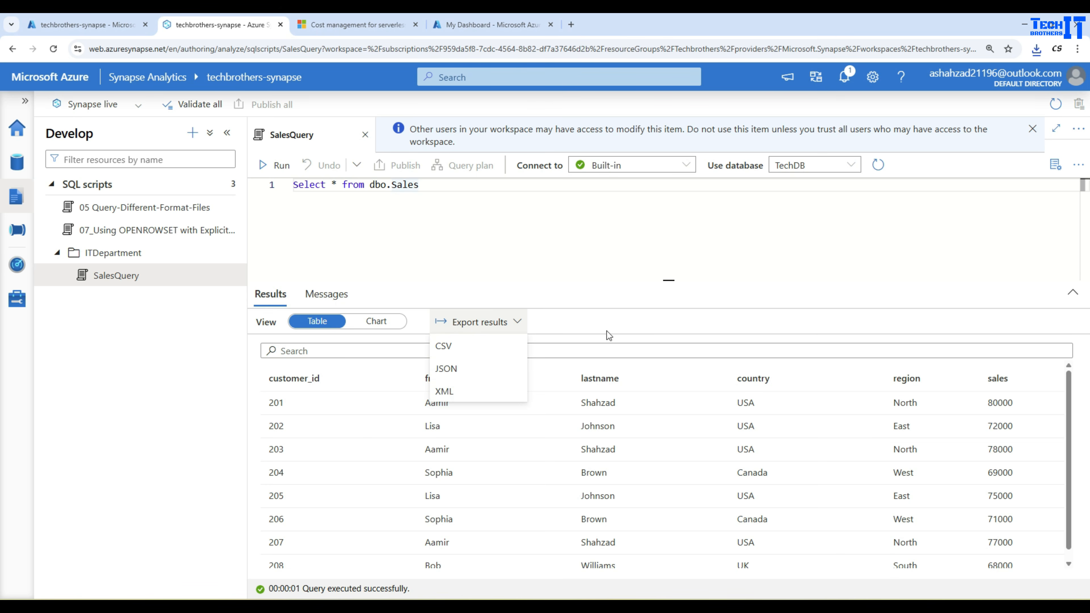
pyautogui.click(615, 325)
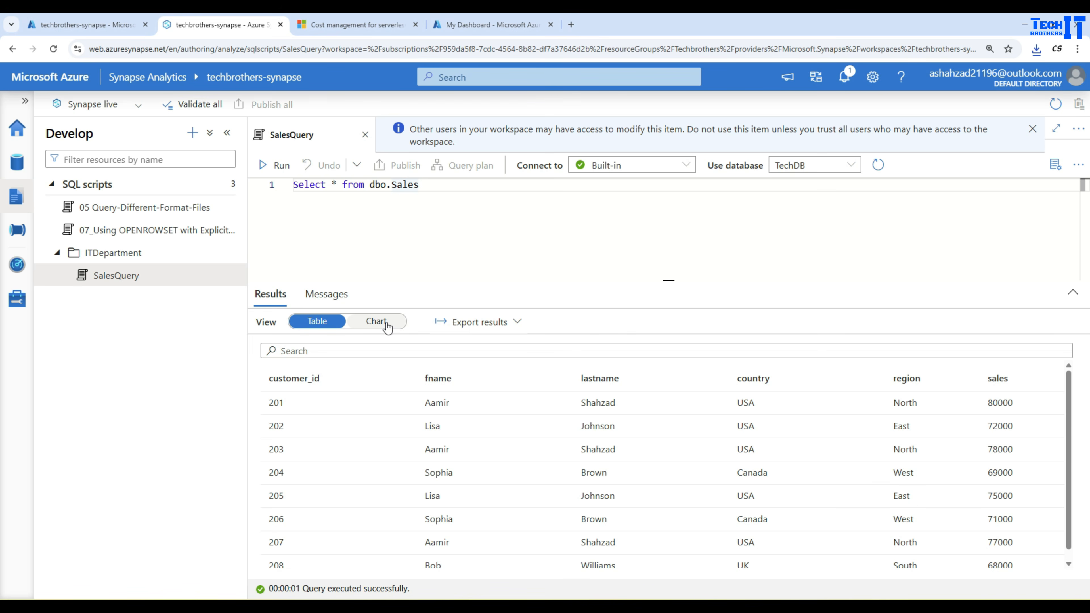
pyautogui.click(376, 322)
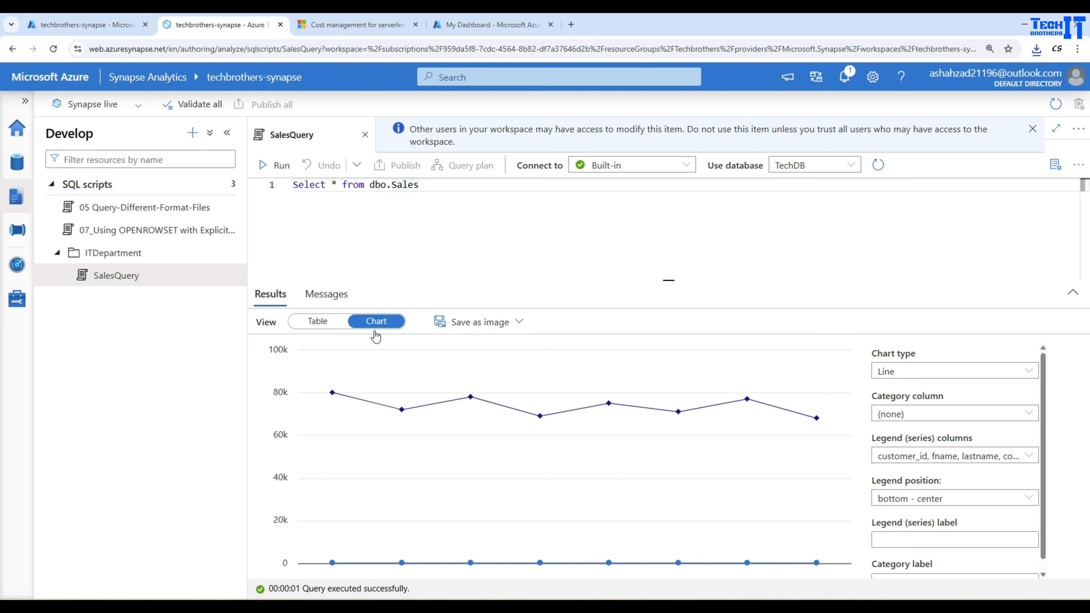
pyautogui.click(930, 371)
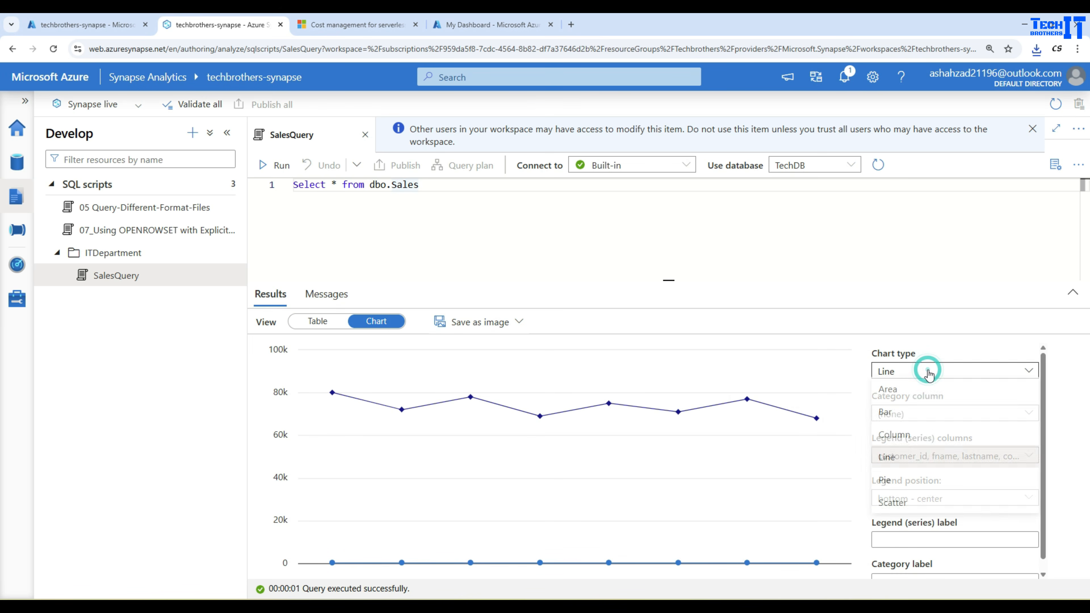
pyautogui.click(915, 415)
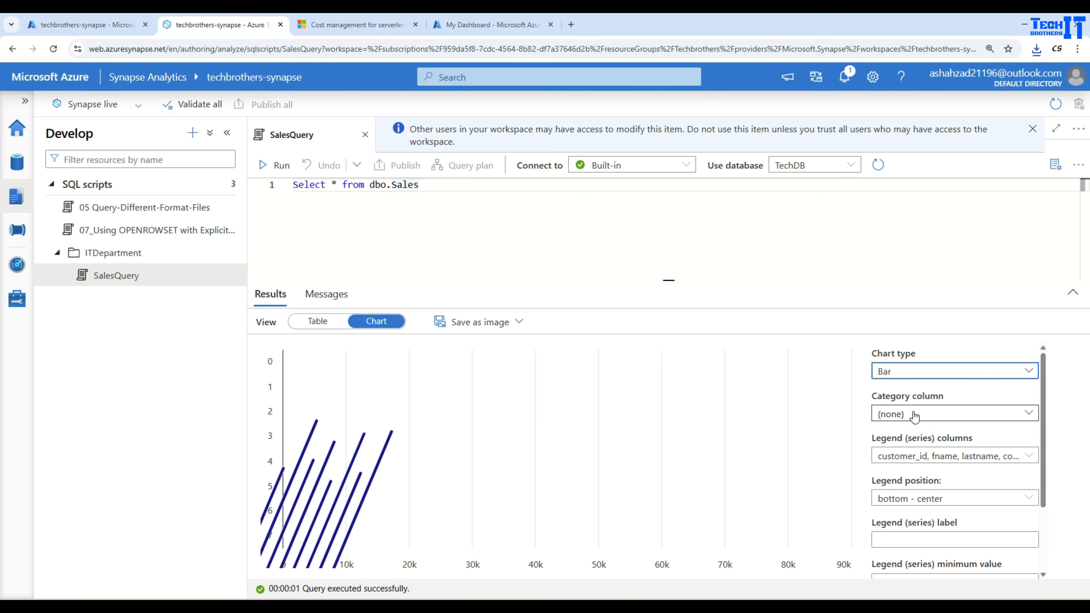
pyautogui.click(934, 415)
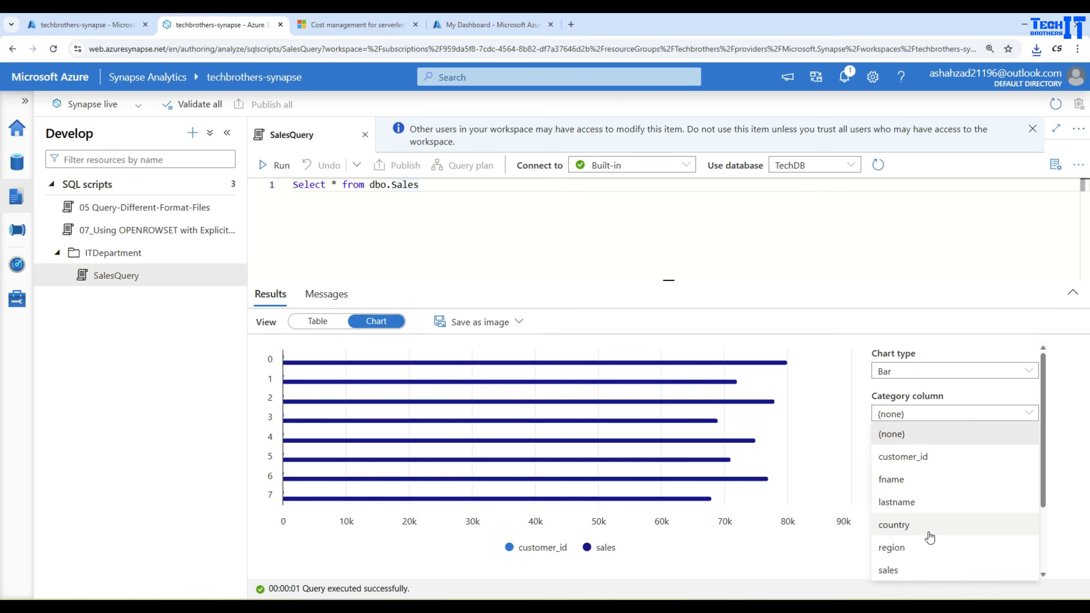
pyautogui.click(918, 532)
pyautogui.scroll(-3, 935, 476)
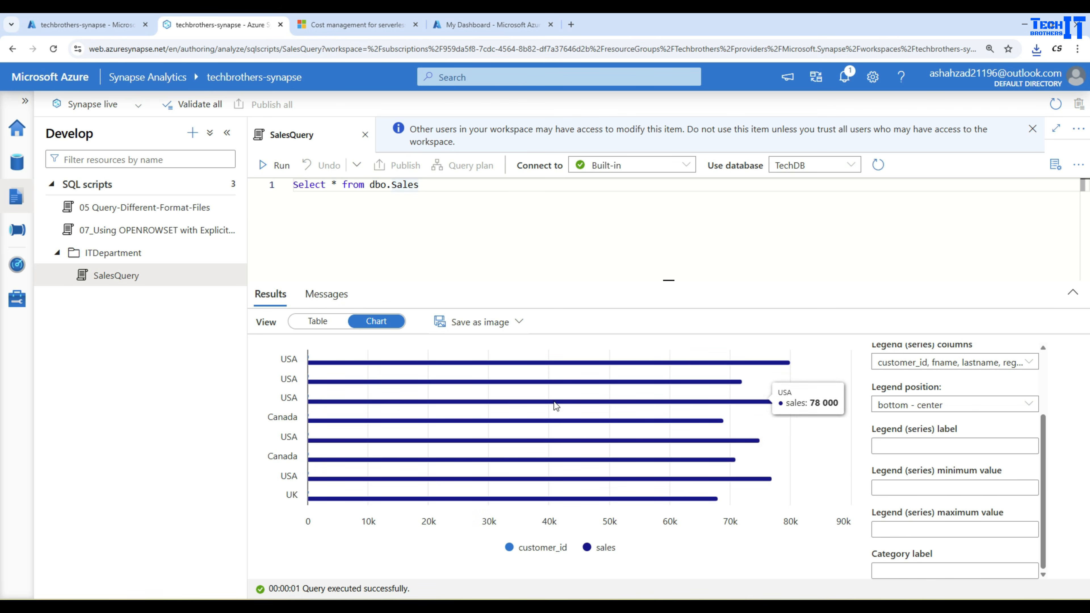
# Return to the table view and change the select list to country,Sum(sales) as totalsale.
pyautogui.click(318, 321)
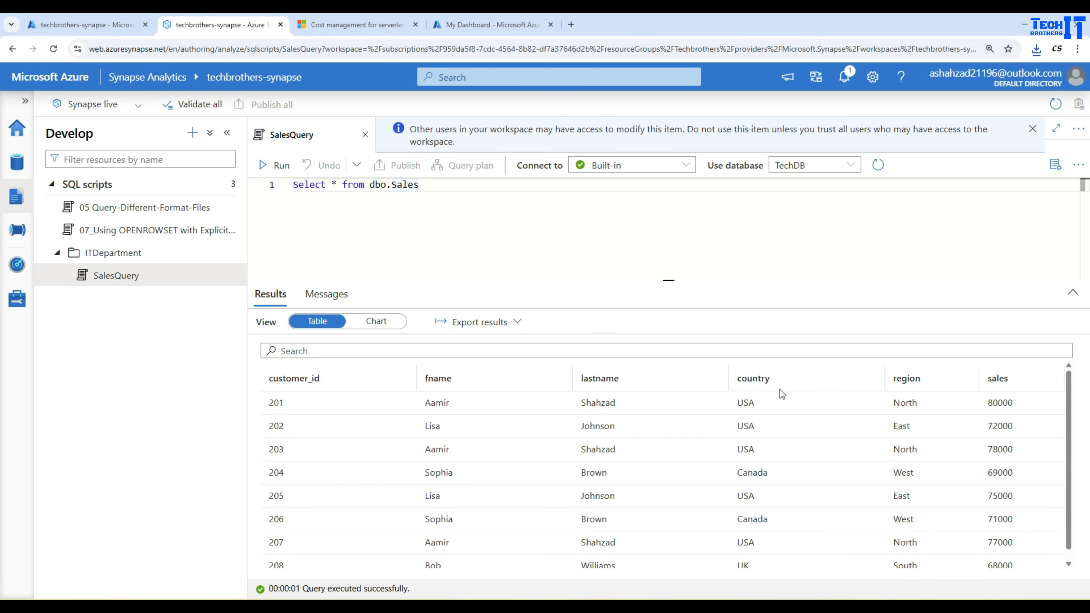
pyautogui.click(338, 185)
pyautogui.press('BackSpace')
pyautogui.write('countr')
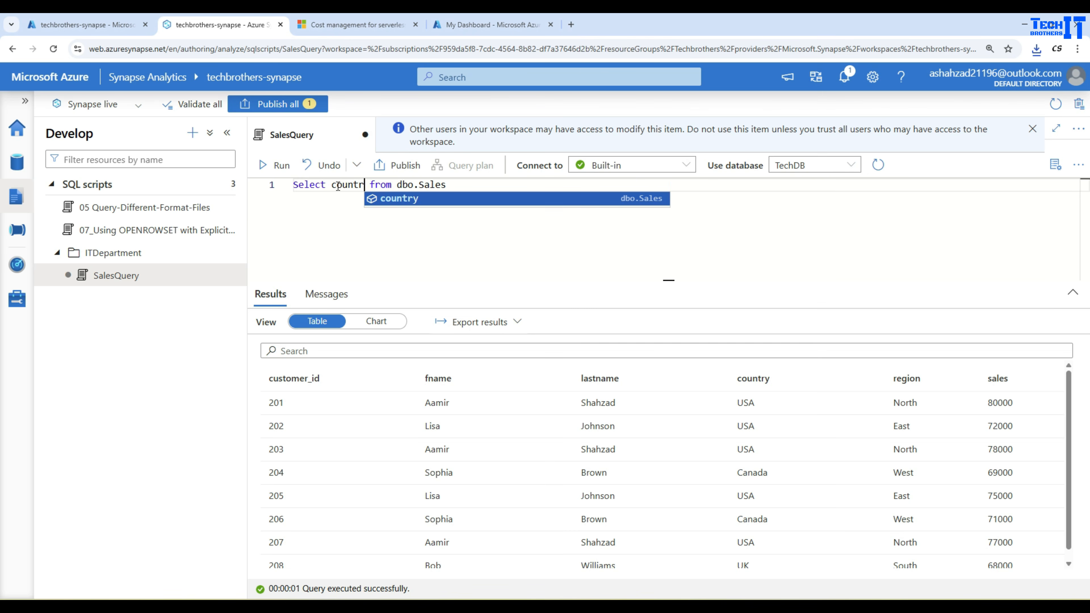
pyautogui.write('y,Sum')
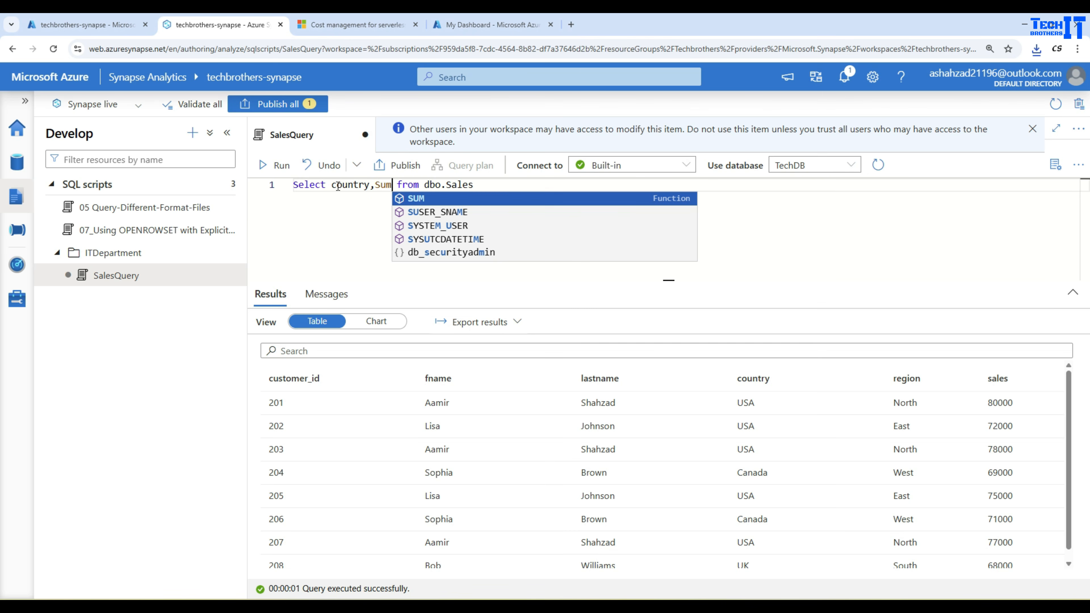
pyautogui.write('(sales')
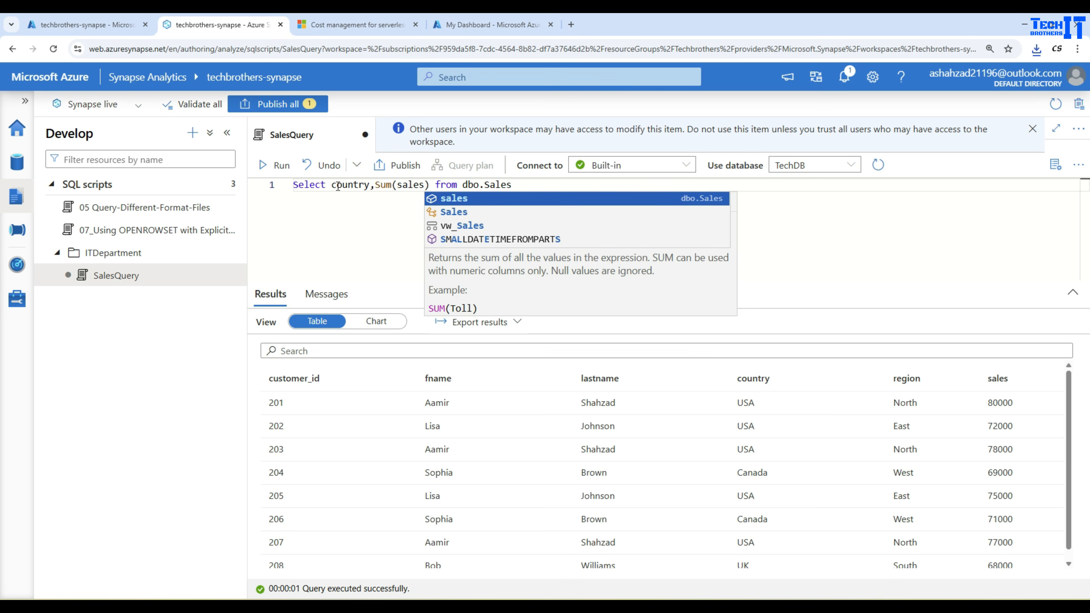
pyautogui.write(') as total')
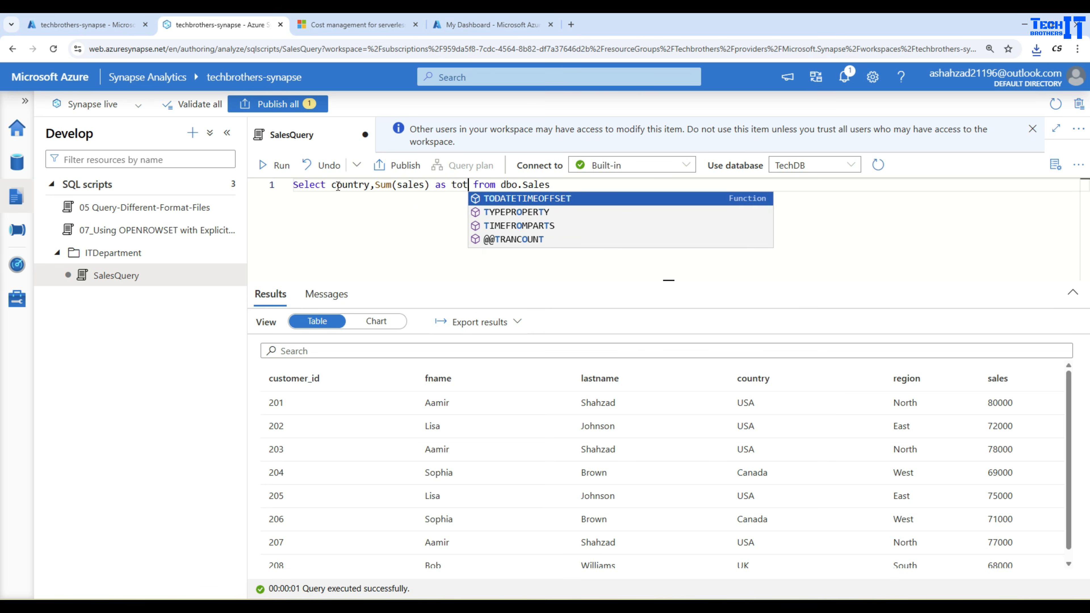
pyautogui.write('sale')
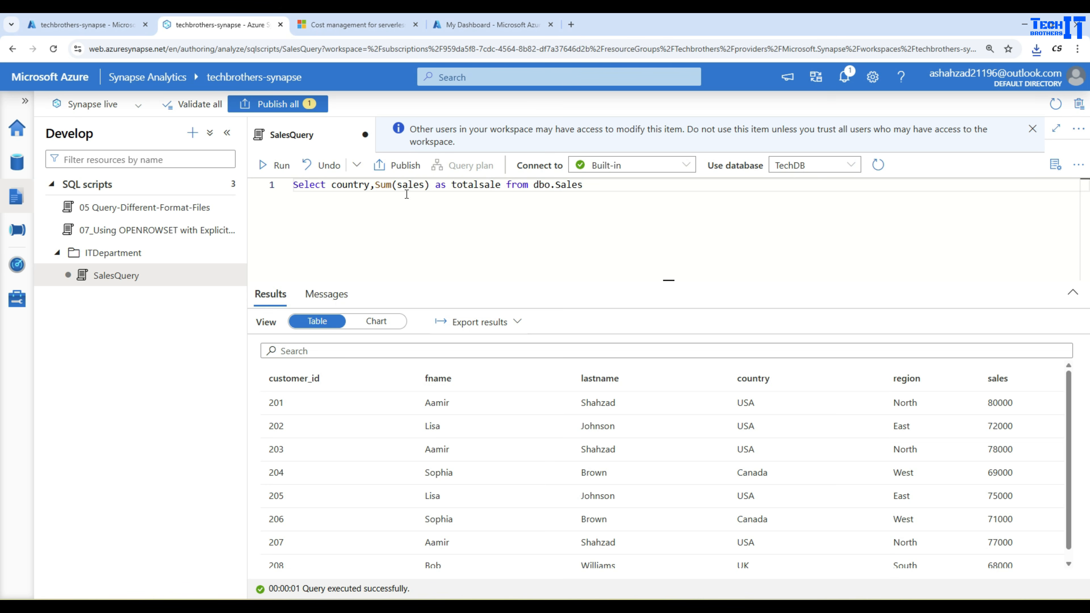
# Add a group by country clause on a new line and run the query.
pyautogui.click(601, 191)
pyautogui.press('Return')
pyautogui.write('group by count')
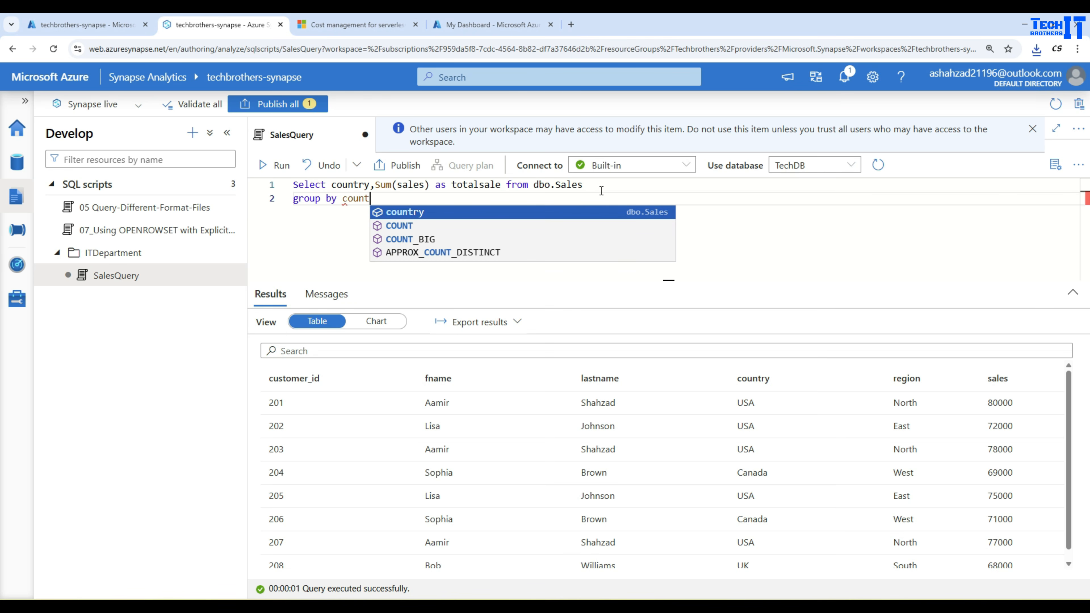
pyautogui.write('ry')
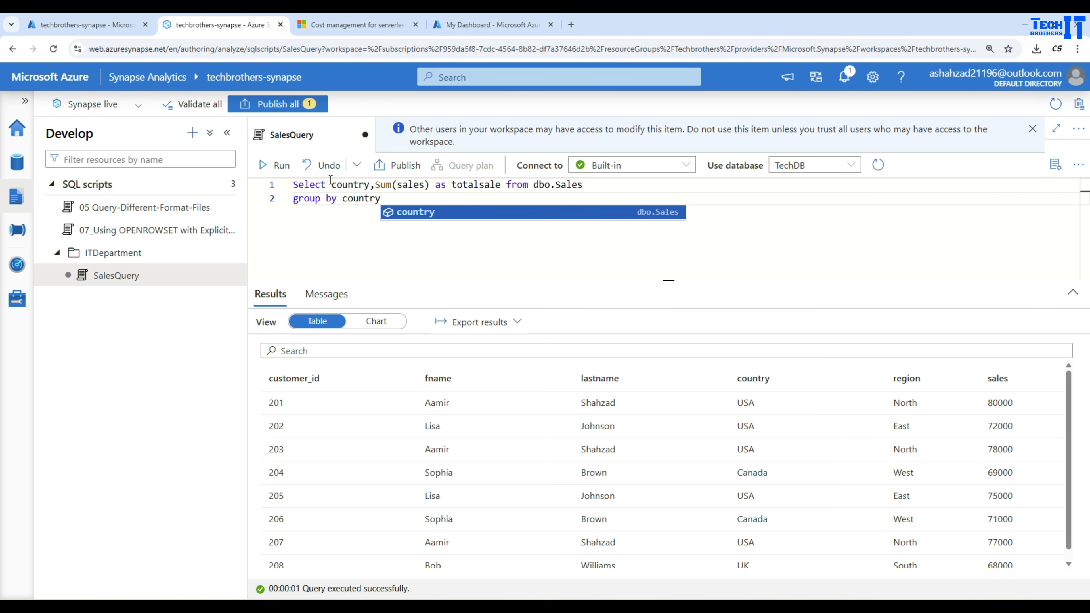
pyautogui.click(280, 165)
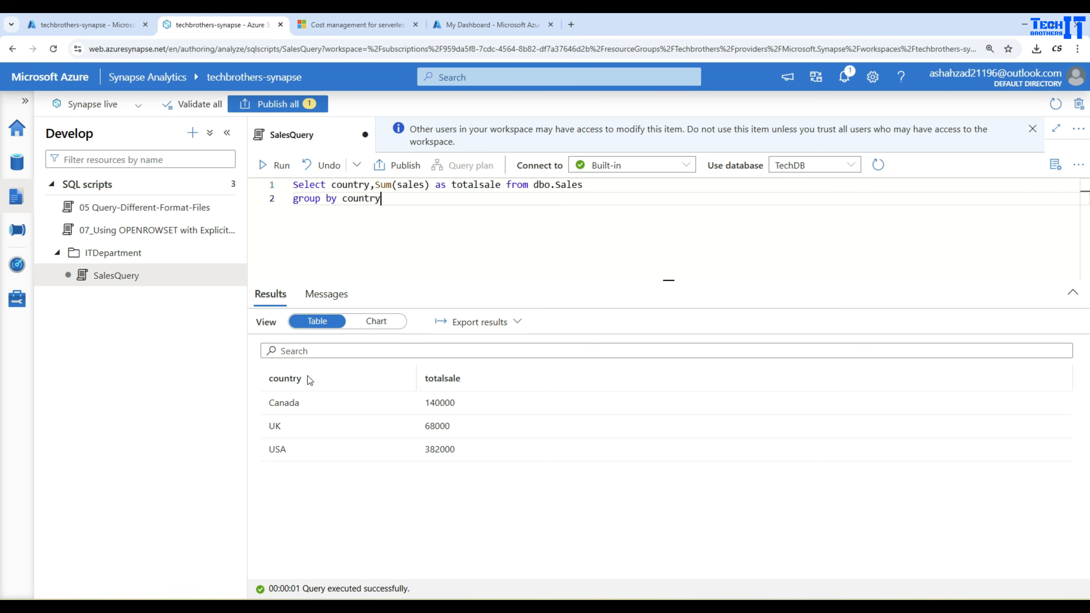
# Show the aggregated results as a chart and set its chart type to Column.
pyautogui.click(375, 322)
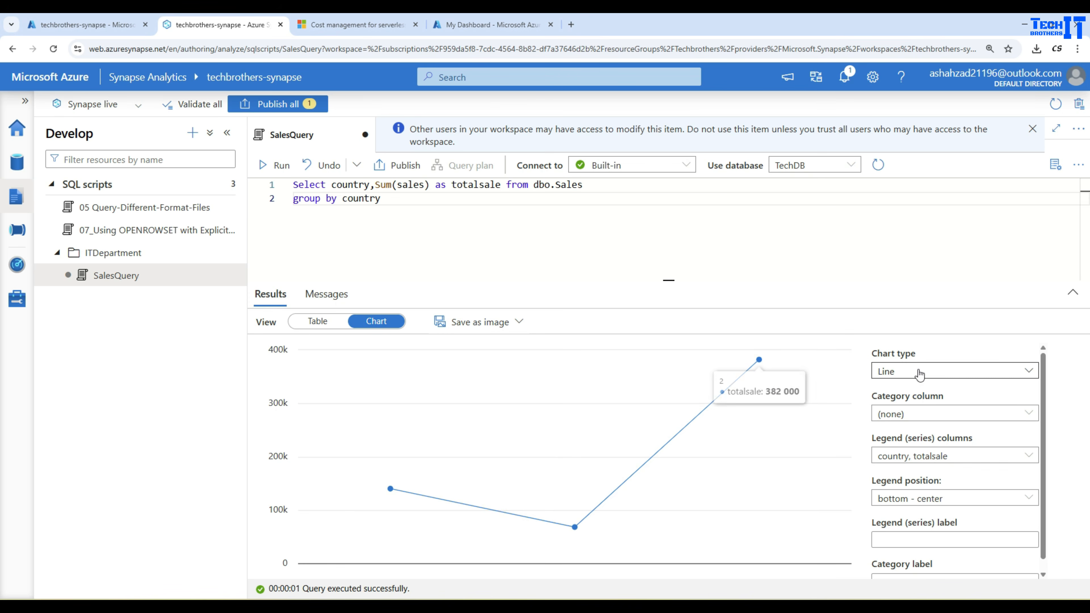
pyautogui.click(920, 370)
pyautogui.click(901, 413)
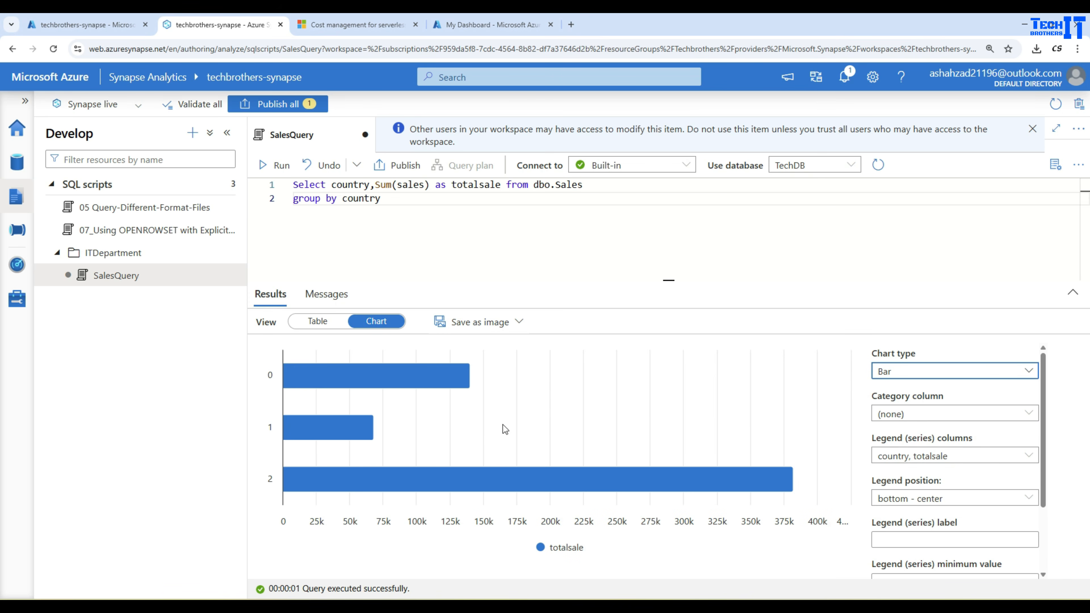
pyautogui.click(895, 371)
pyautogui.click(894, 435)
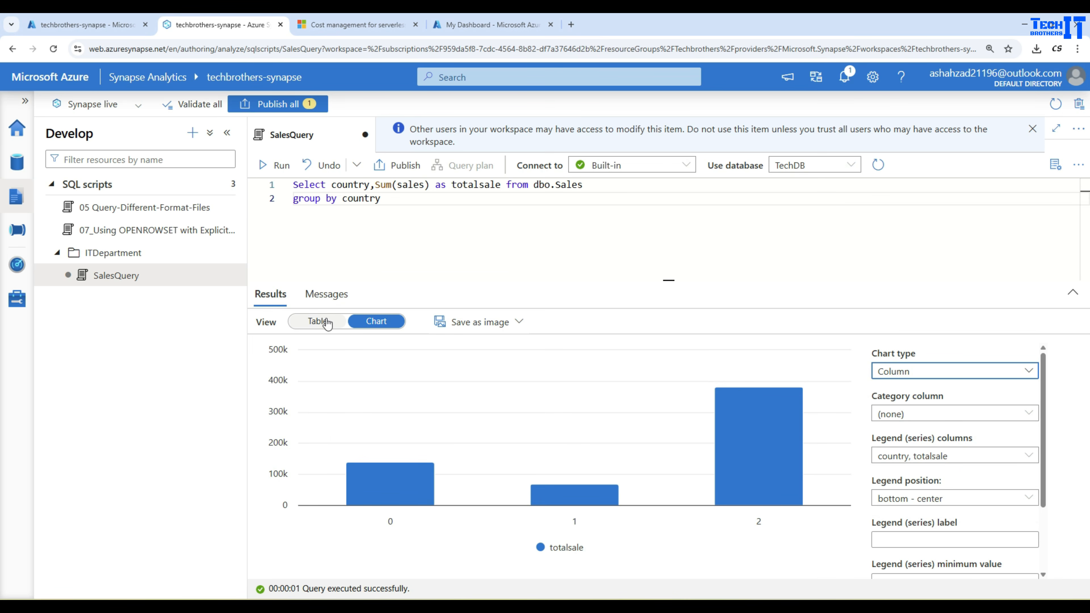
# Set the chart's category column to country and its legend position to top - center.
pyautogui.click(917, 414)
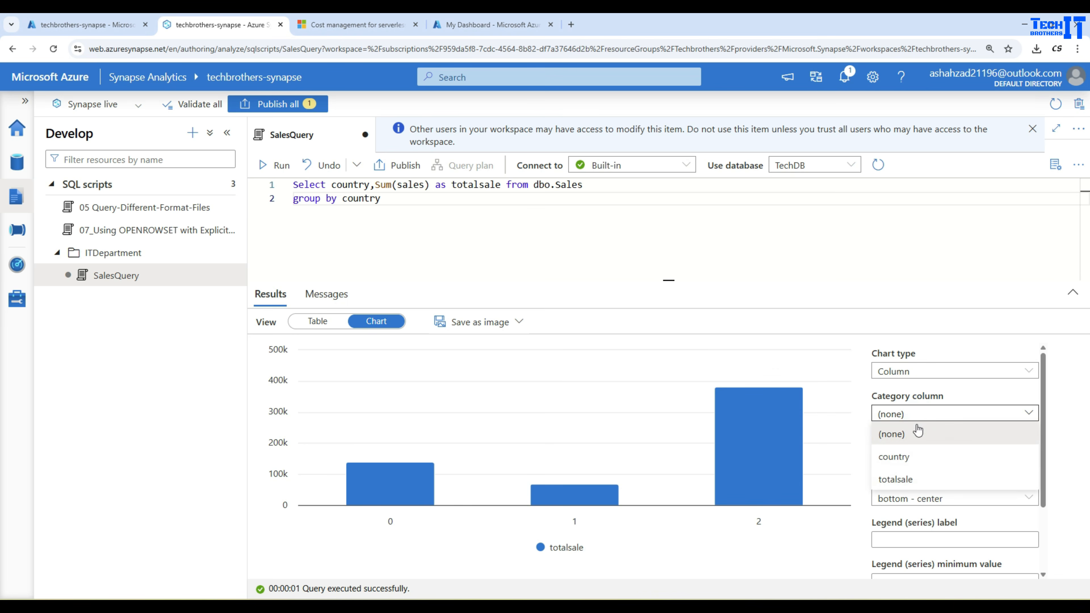
pyautogui.click(920, 463)
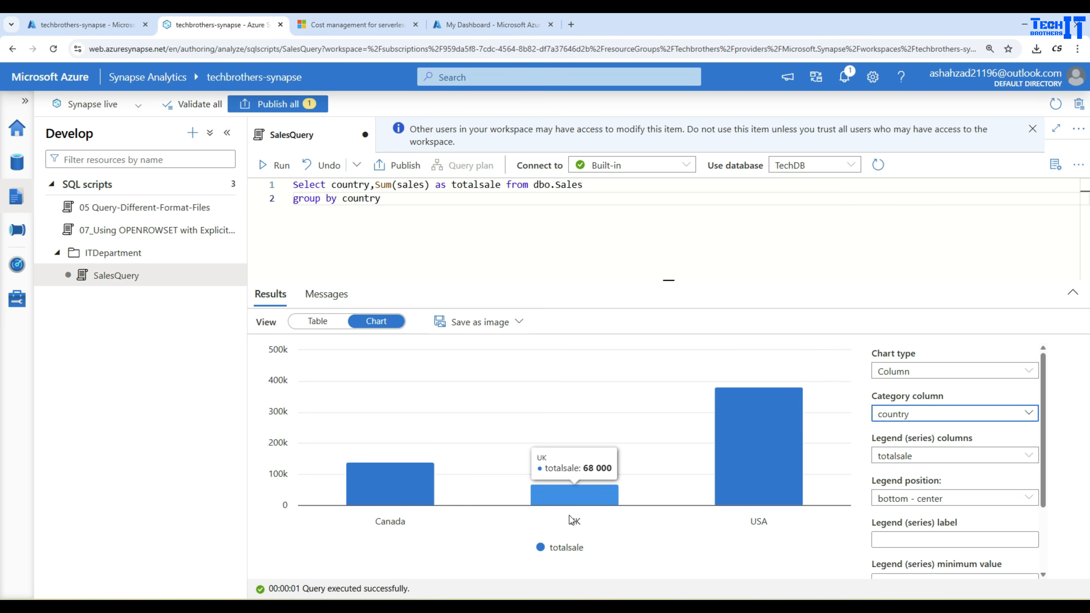
pyautogui.rightClick(772, 447)
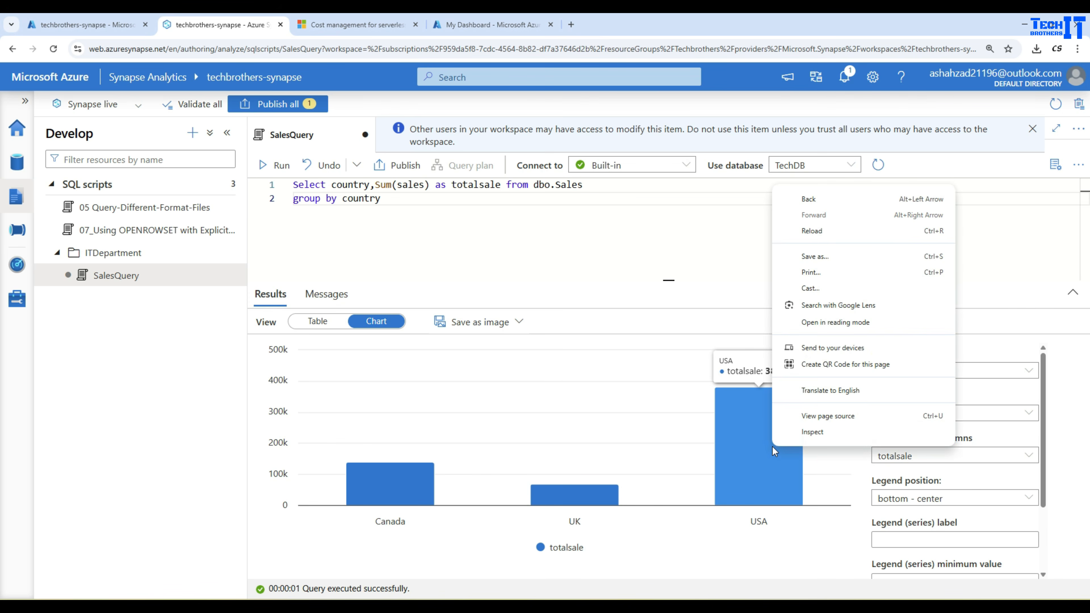
pyautogui.press('Escape')
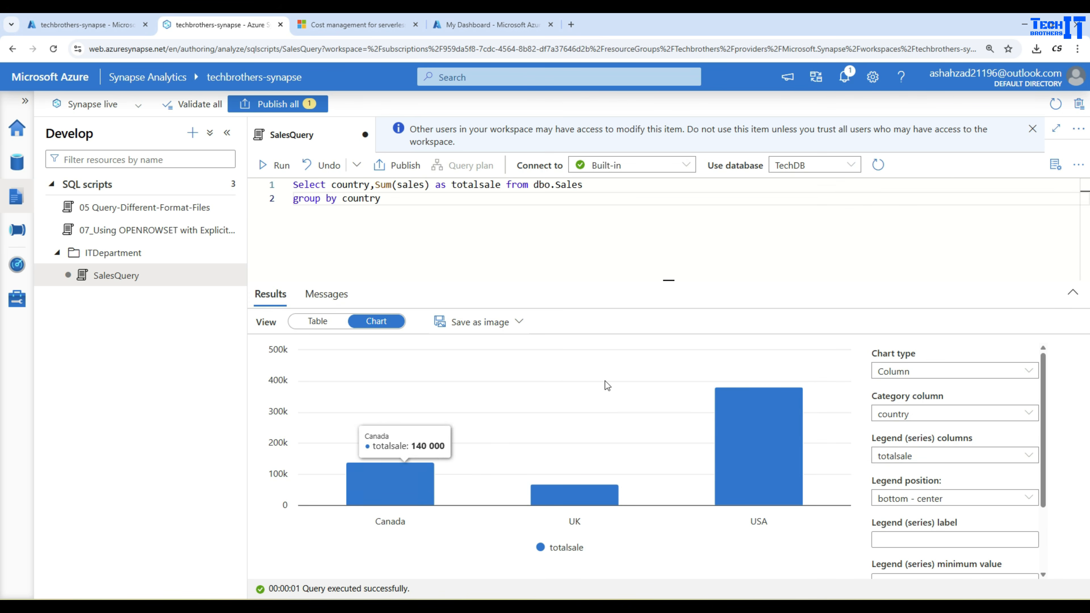
pyautogui.click(954, 505)
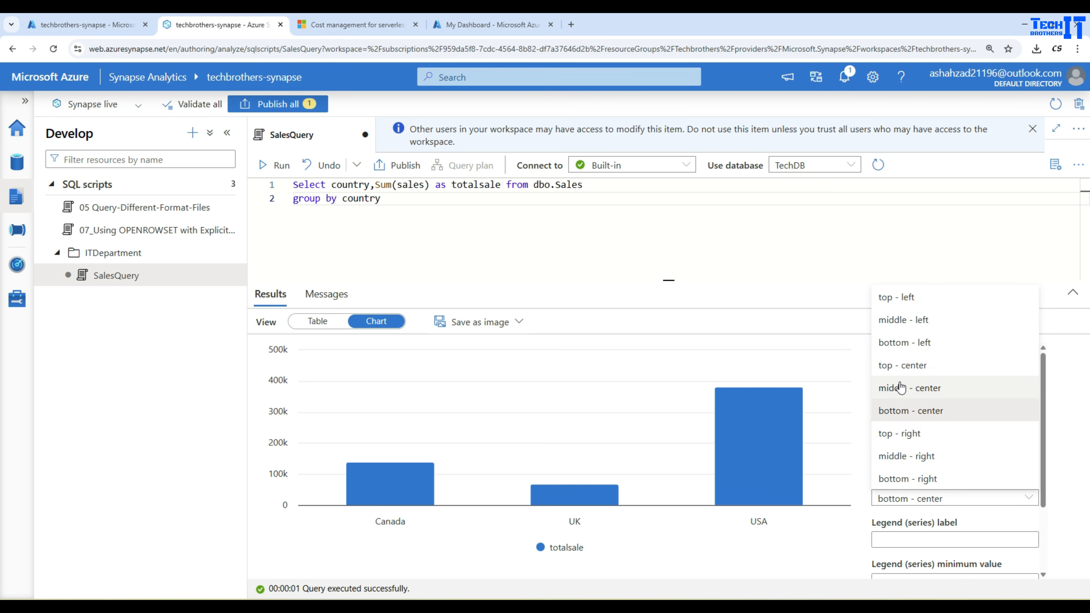
pyautogui.click(900, 369)
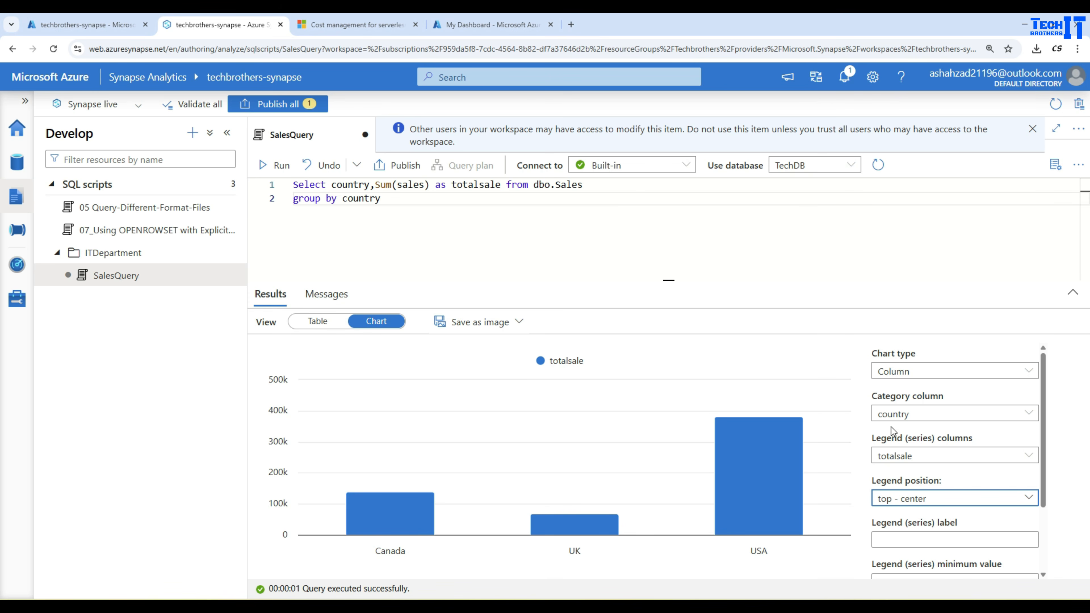
# Review the remaining chart options for legend label, minimum and maximum values, and category label.
pyautogui.scroll(-2, 892, 430)
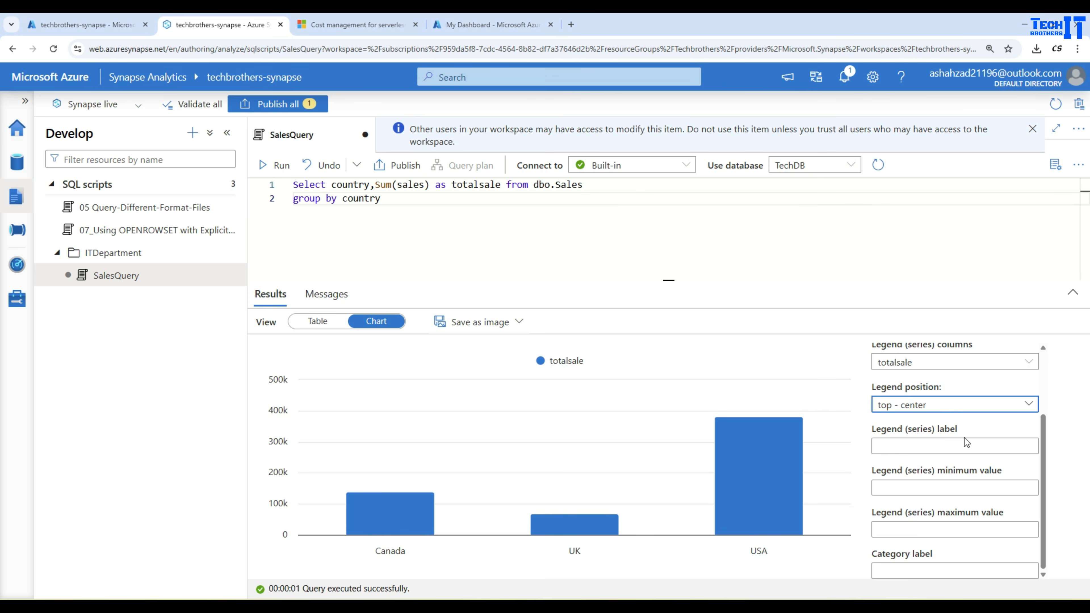
pyautogui.click(958, 447)
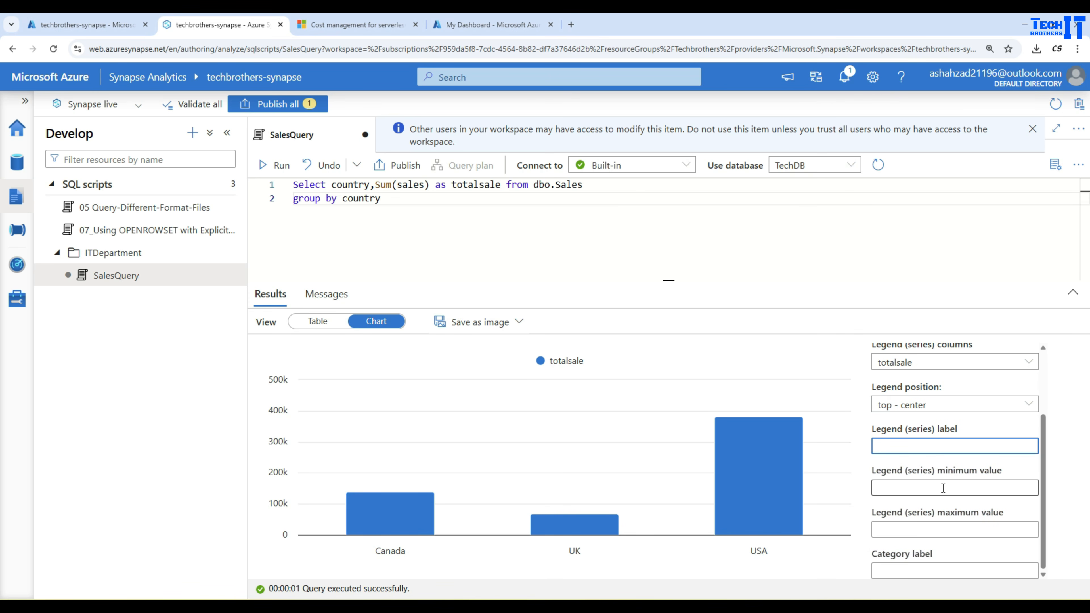
pyautogui.click(932, 487)
pyautogui.click(925, 530)
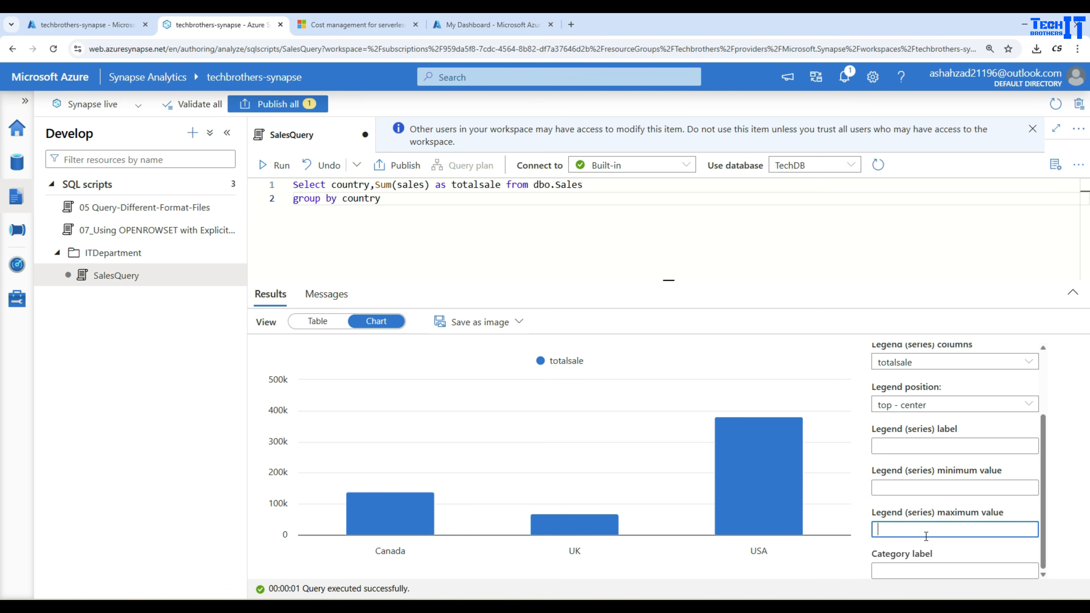
pyautogui.click(935, 569)
pyautogui.scroll(2, 973, 498)
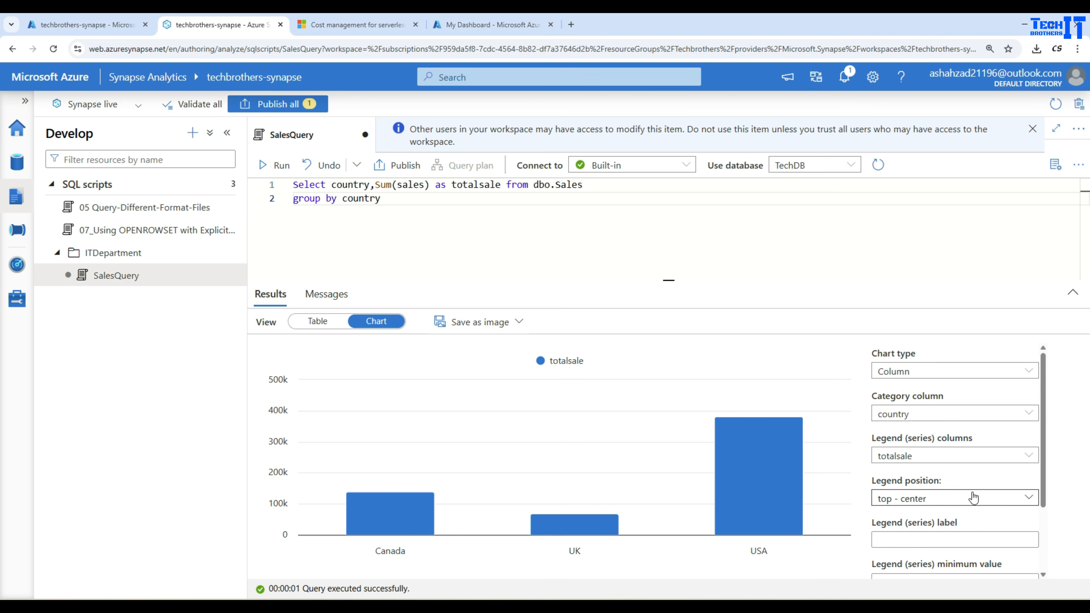
# Change the chart type to Pie and set its legend (series) column to totalsale.
pyautogui.click(920, 371)
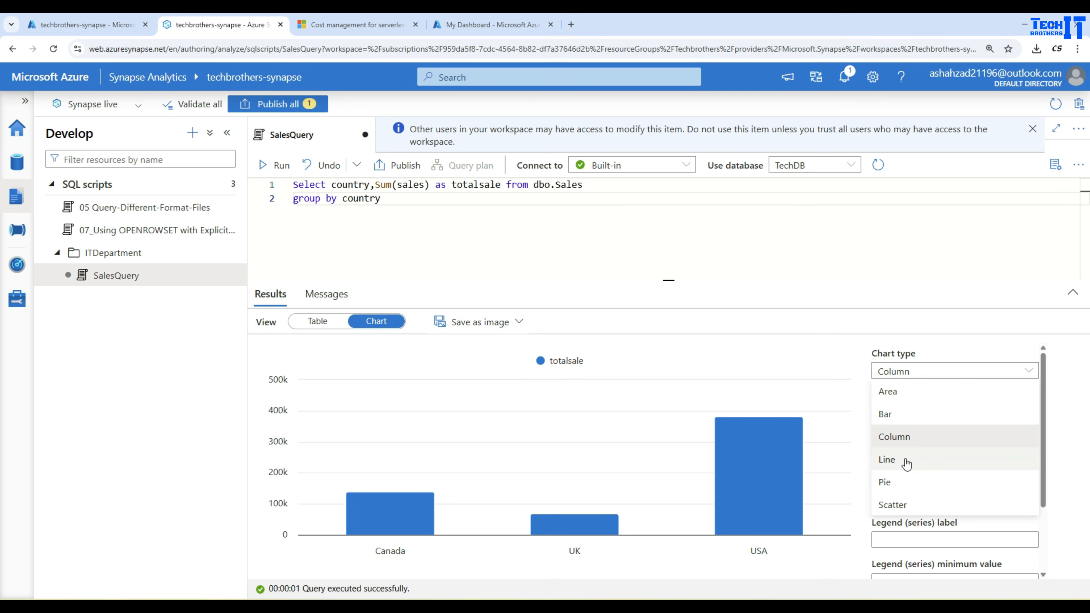
pyautogui.click(892, 481)
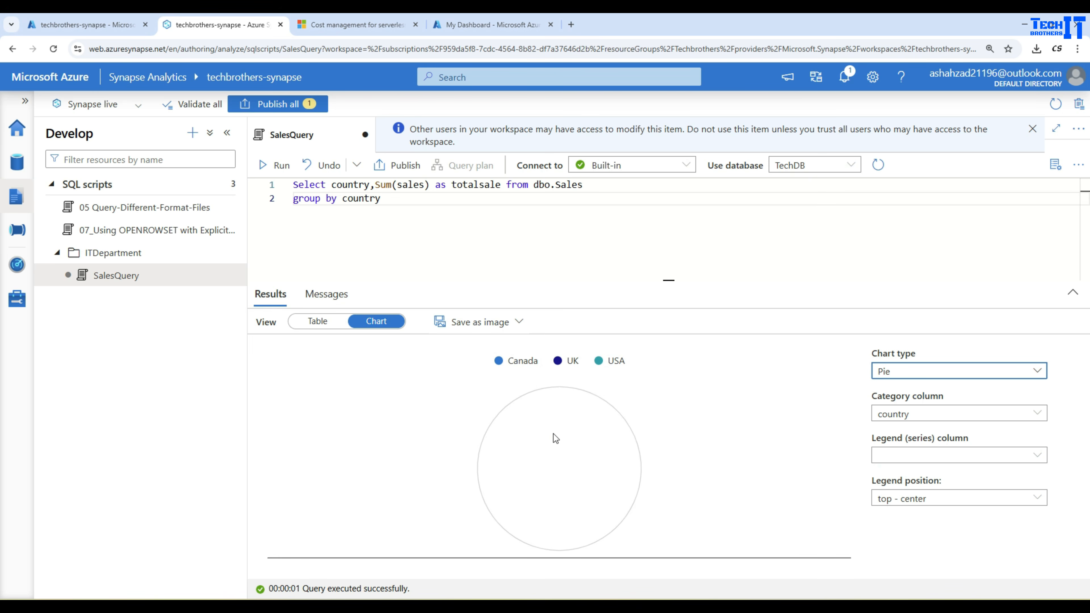
pyautogui.click(908, 455)
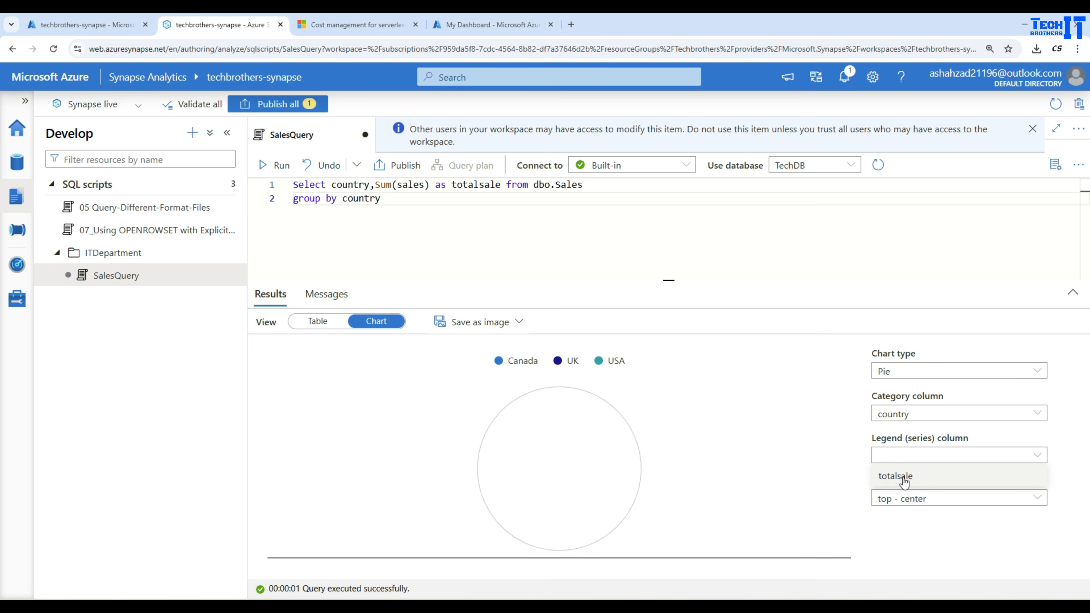
pyautogui.click(898, 472)
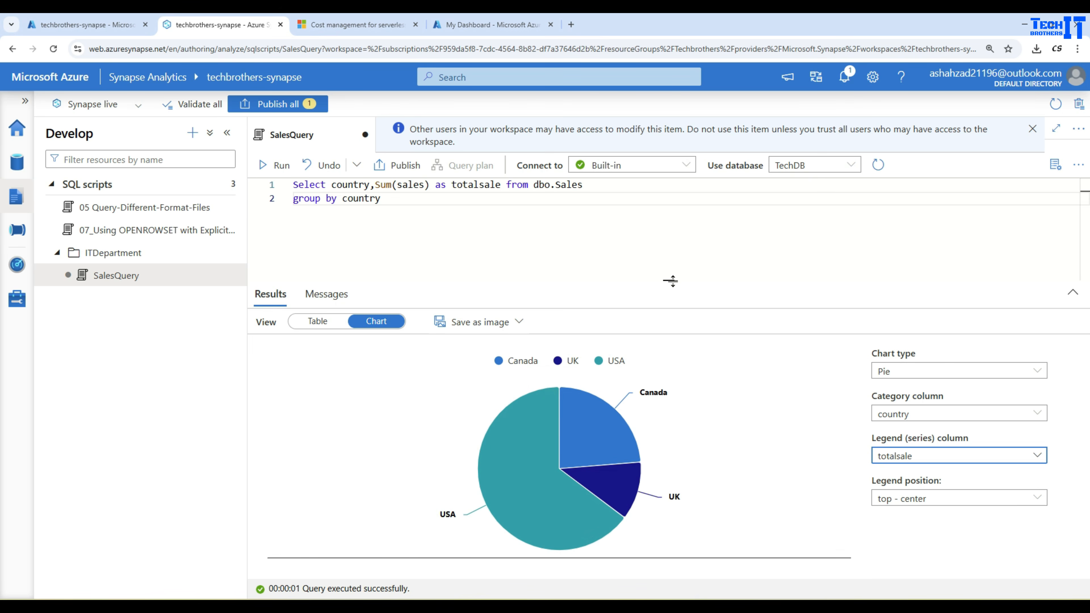
# Publish the SalesQuery script.
pyautogui.moveTo(672, 282); pyautogui.dragTo(672, 341)
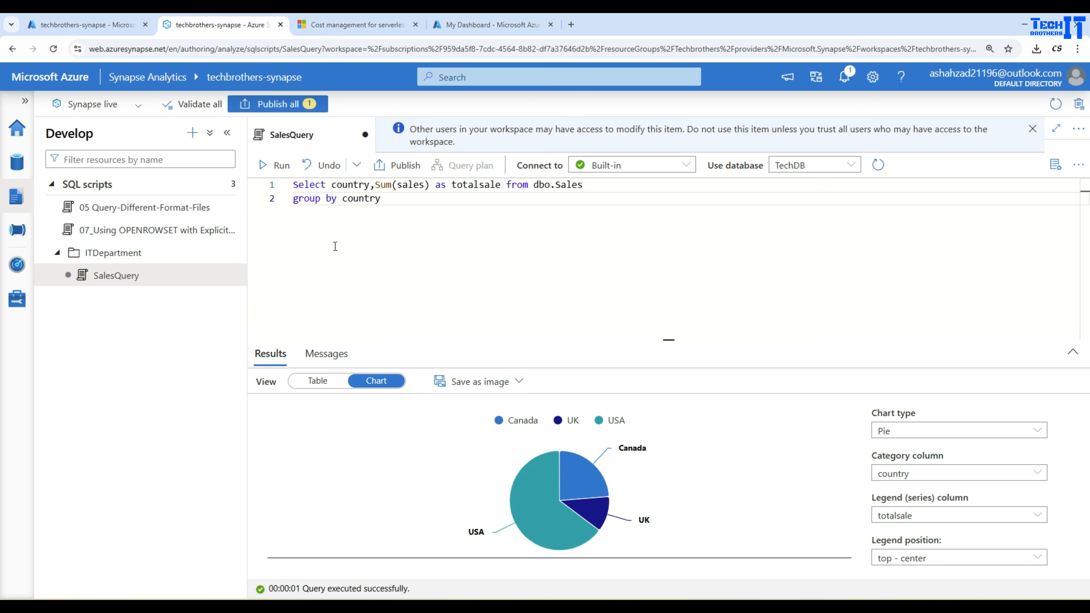
pyautogui.click(392, 203)
pyautogui.click(390, 169)
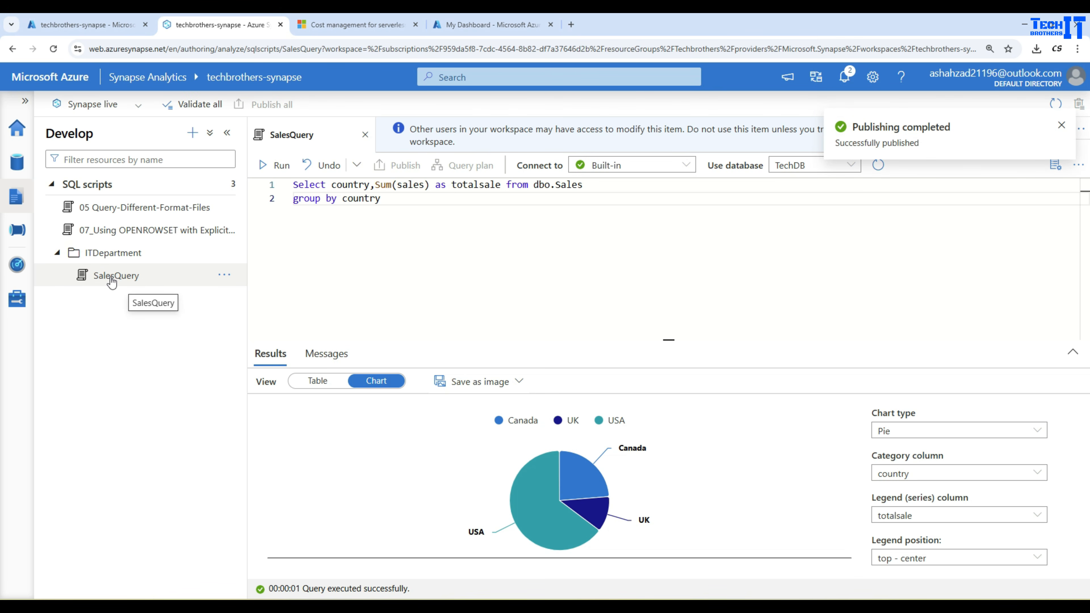
# Close the SalesQuery tab, visit the Home hub, and reopen SalesQuery from the Develop hub.
pyautogui.click(366, 136)
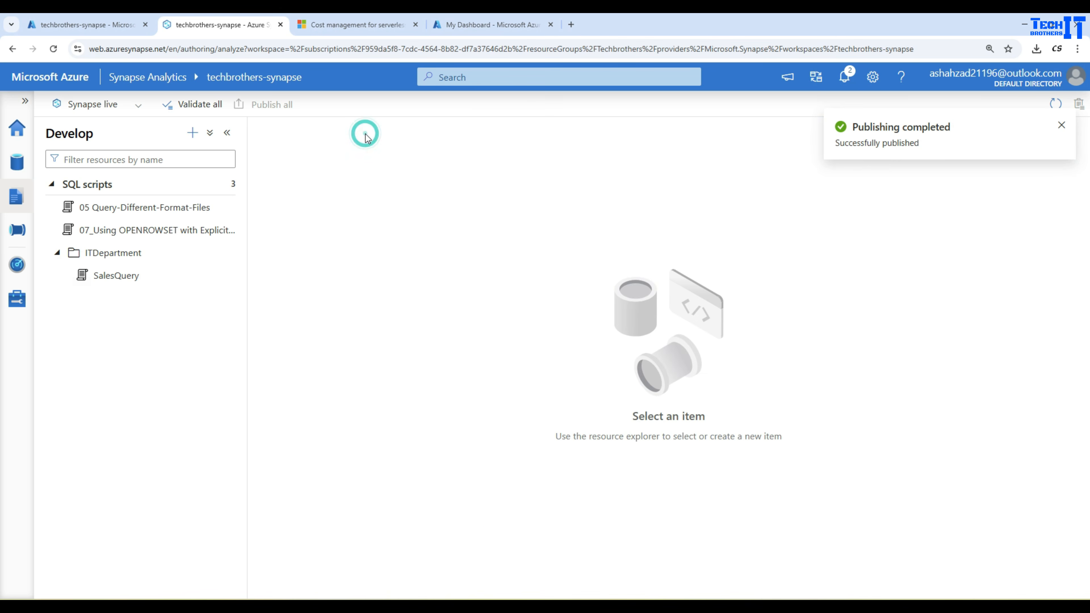
pyautogui.click(17, 134)
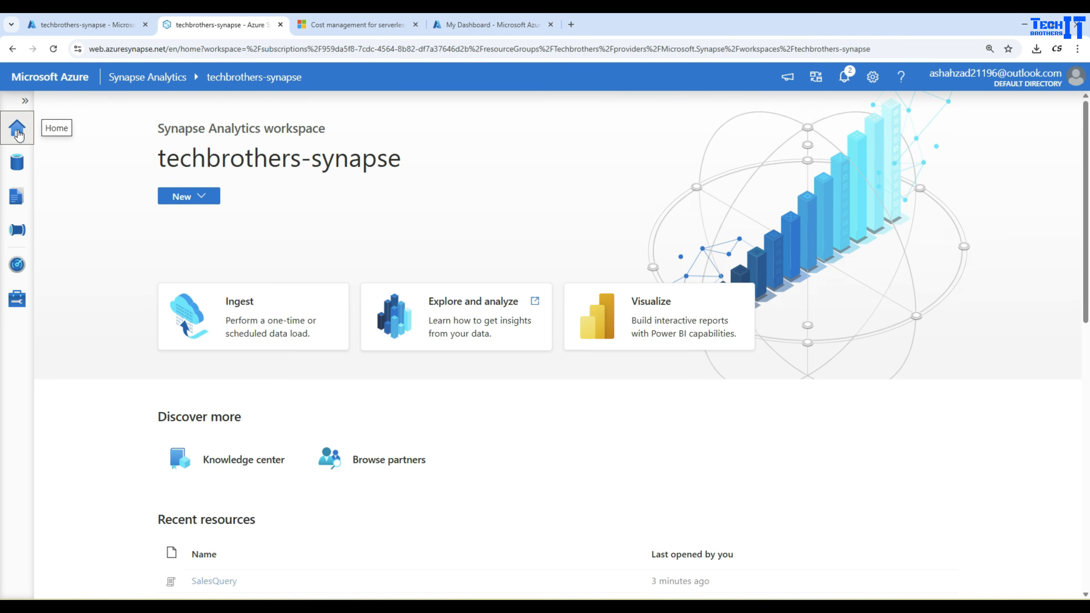
pyautogui.click(16, 197)
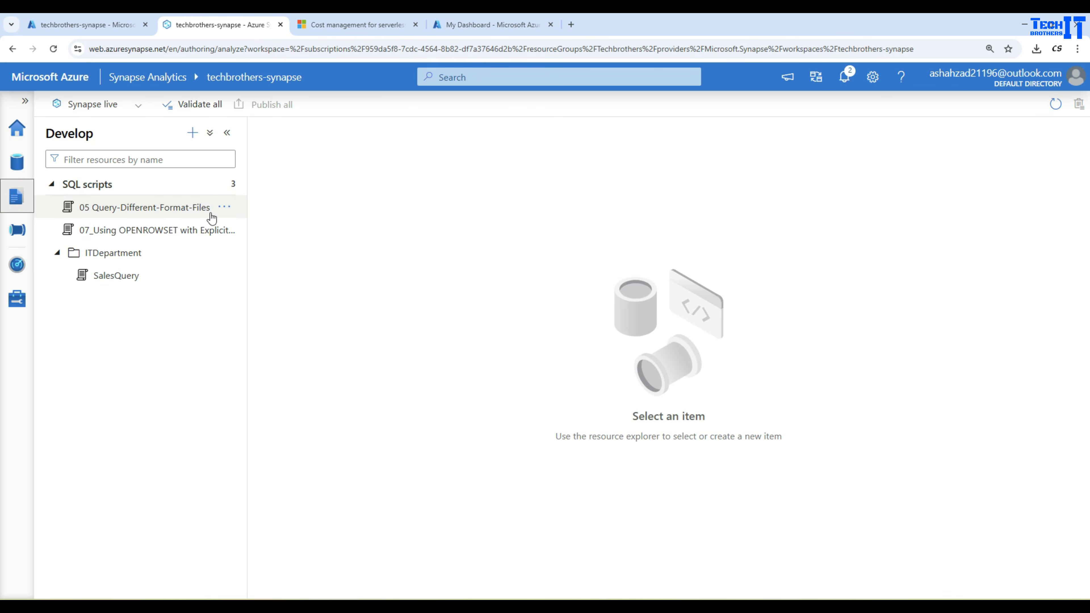
pyautogui.click(113, 277)
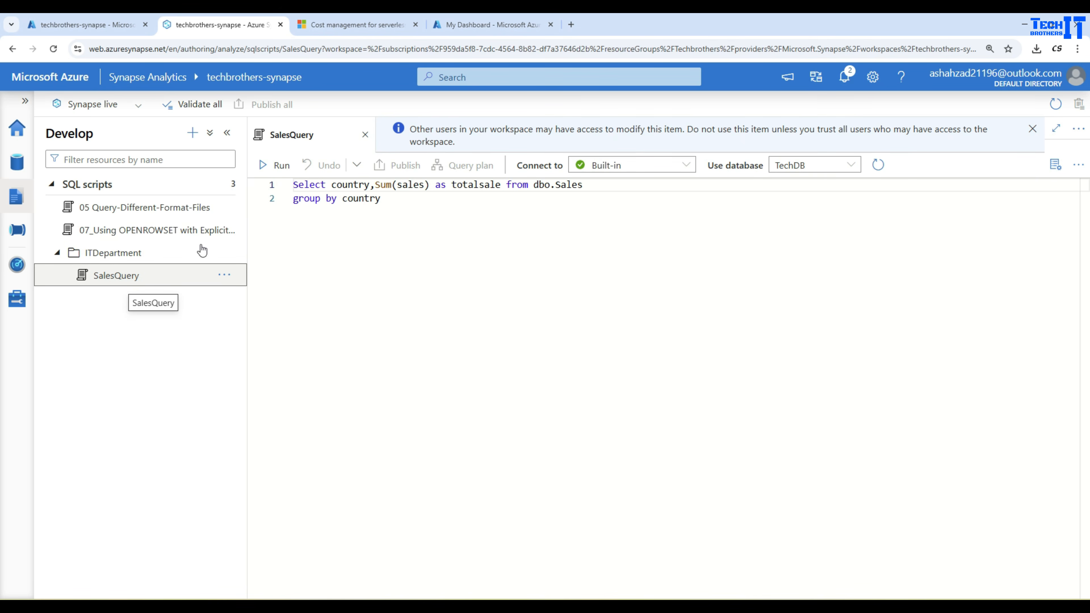
# Open the 05 Query-Different-Format-Files and 07_Using OPENROWSET scripts in tabs and dismiss the access notice.
pyautogui.click(137, 210)
pyautogui.click(163, 229)
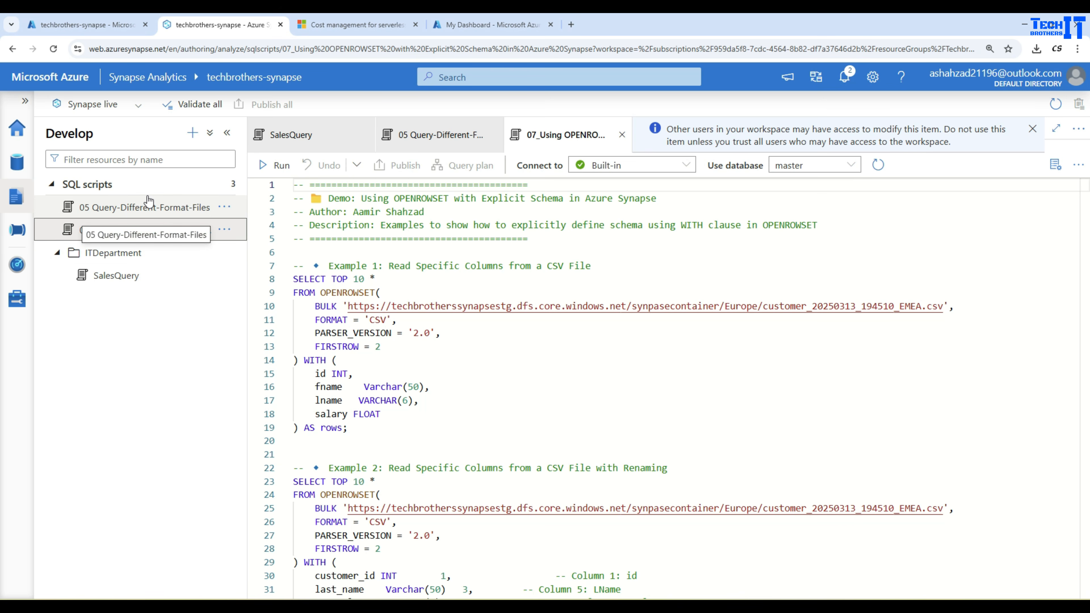
pyautogui.click(1032, 128)
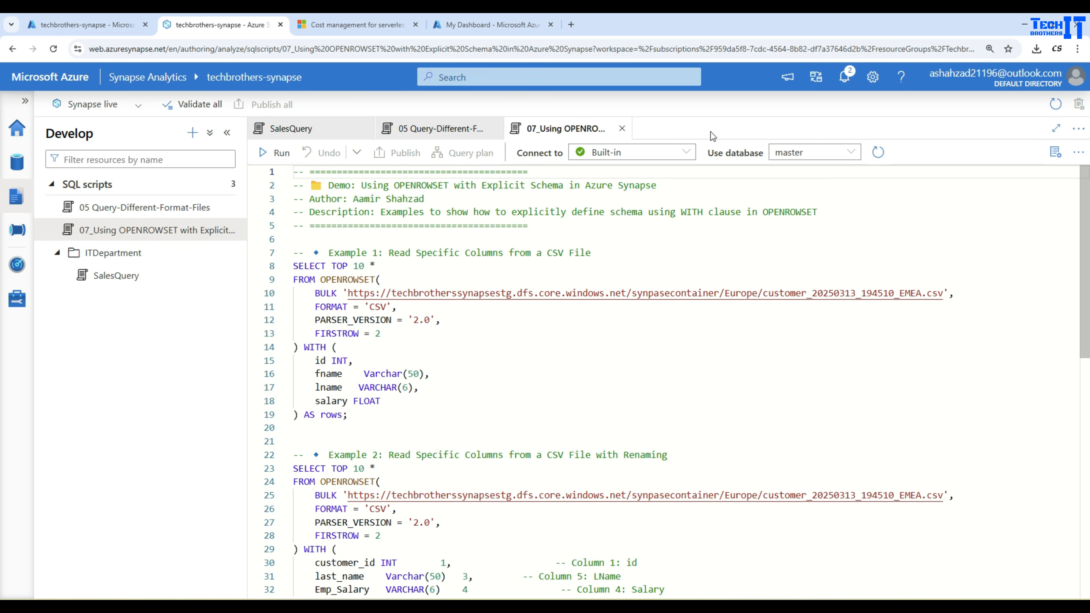